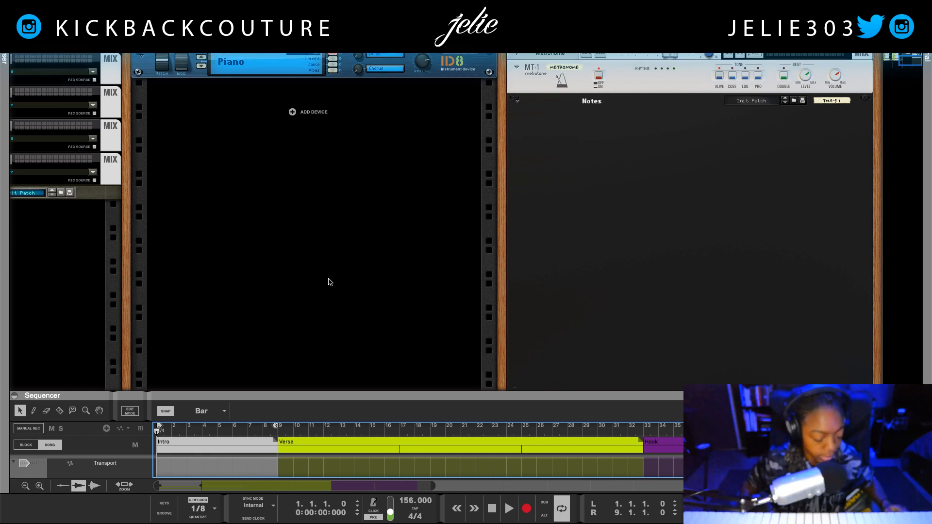
Step: Expand the sequencer over the rack to fill the window and show the browser
scroll(333, 288, left, 2)
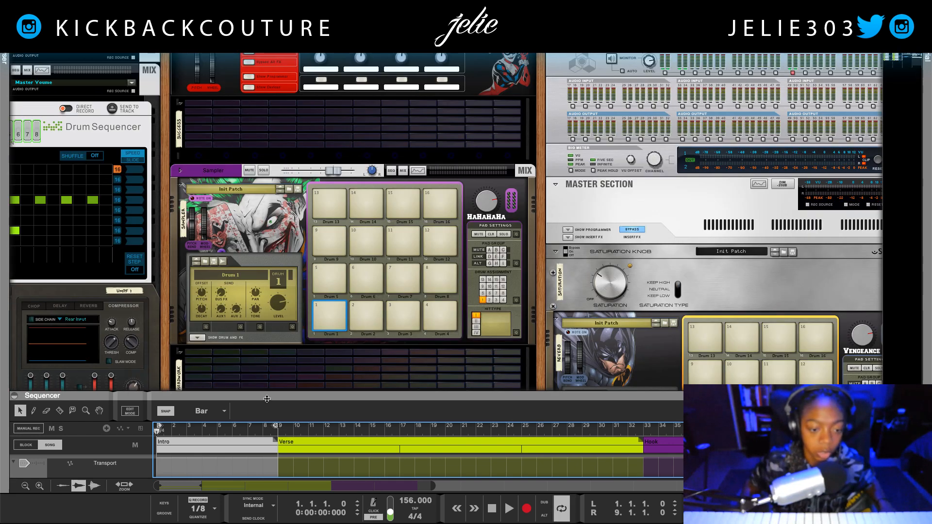
drag(267, 399, 170, 49)
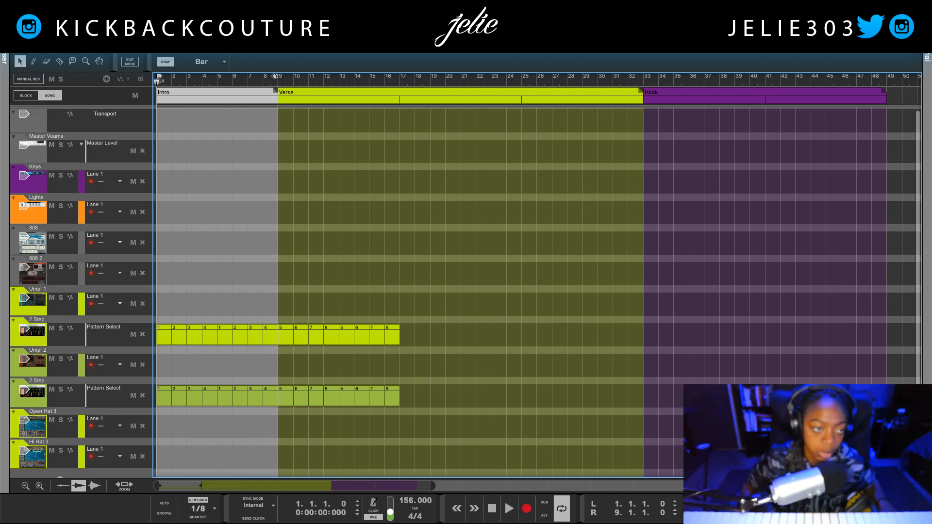
click(4, 60)
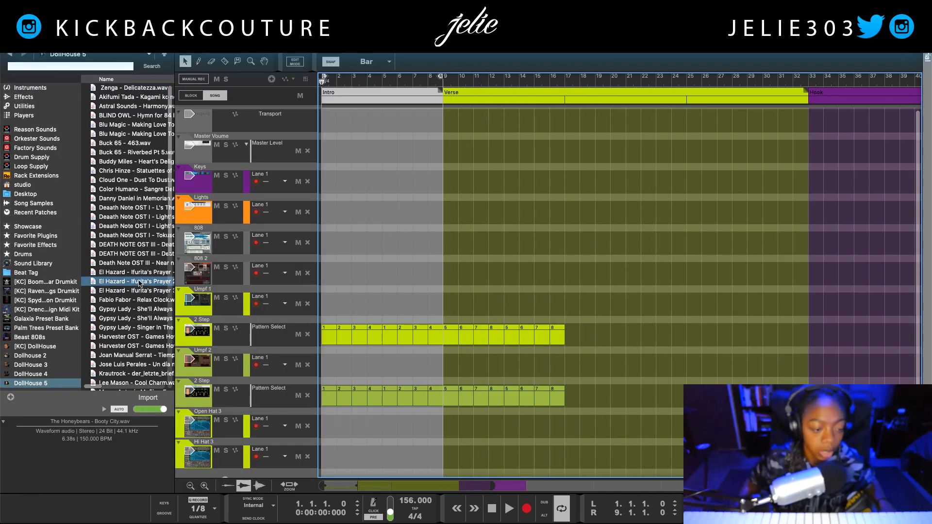
Step: Find The Honeybears - Booty City.wav in the DollHouse 5 samples and place it at bar 1 on a new audio track
scroll(127, 342, down, 10)
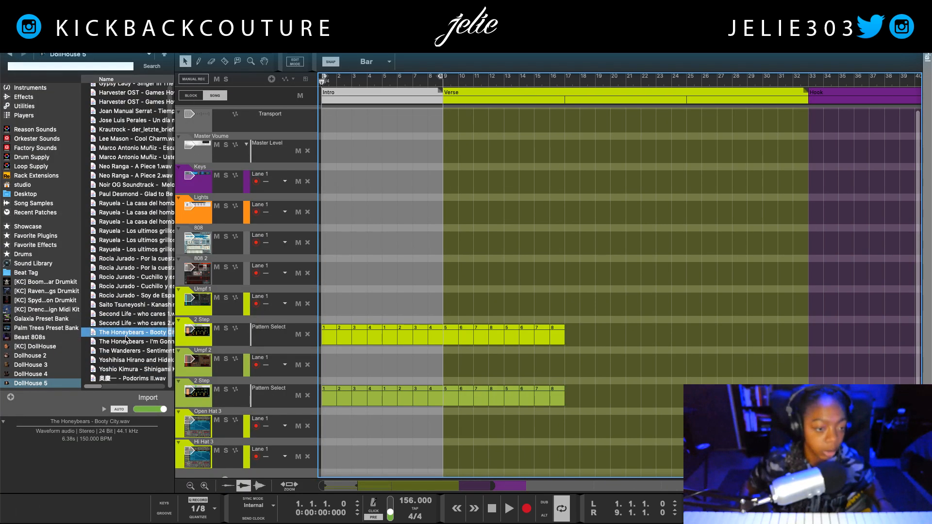
scroll(128, 341, up, 10)
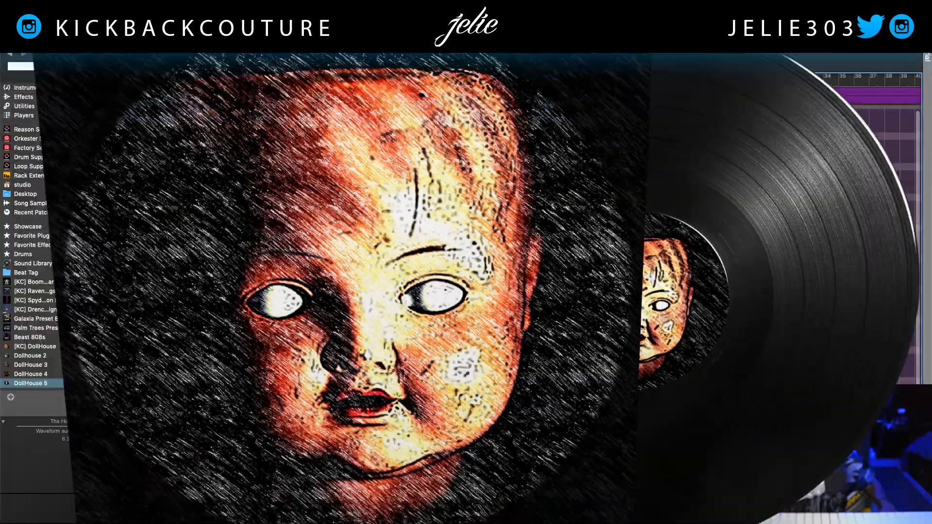
scroll(128, 335, down, 8)
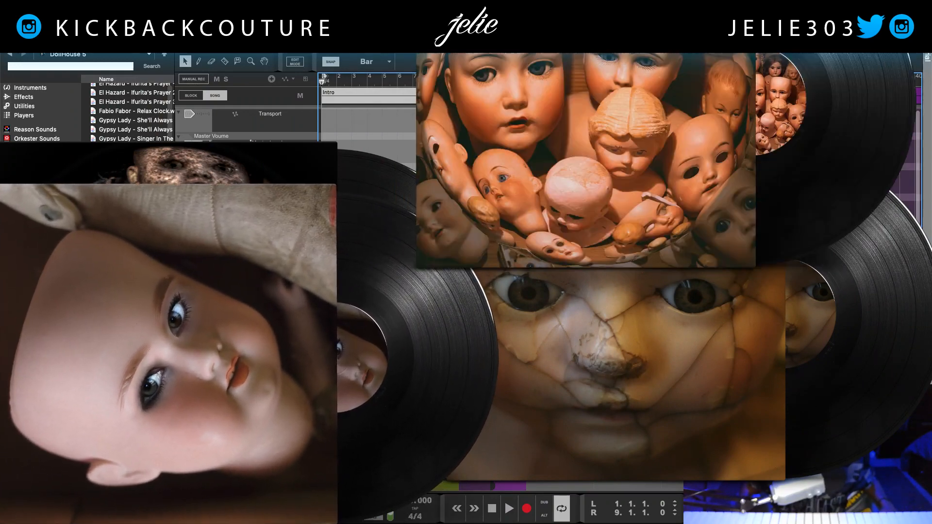
scroll(129, 233, down, 3)
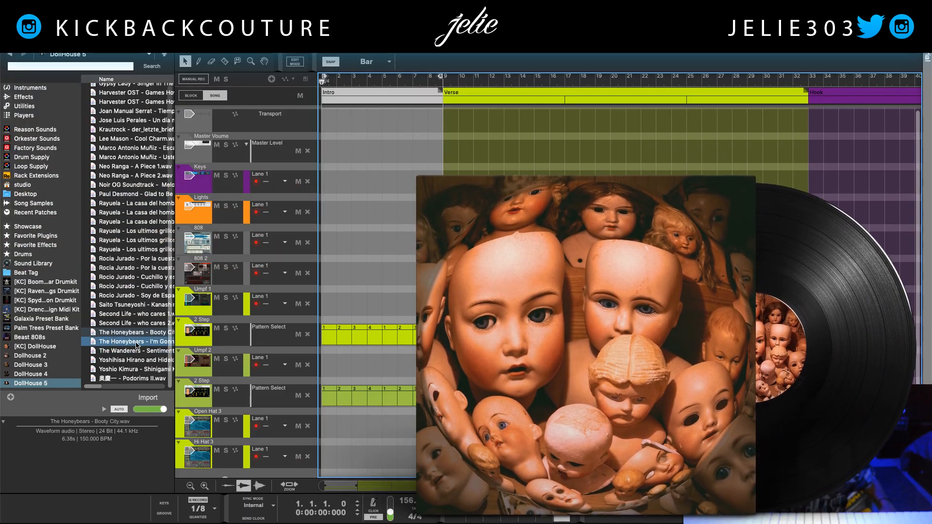
click(128, 334)
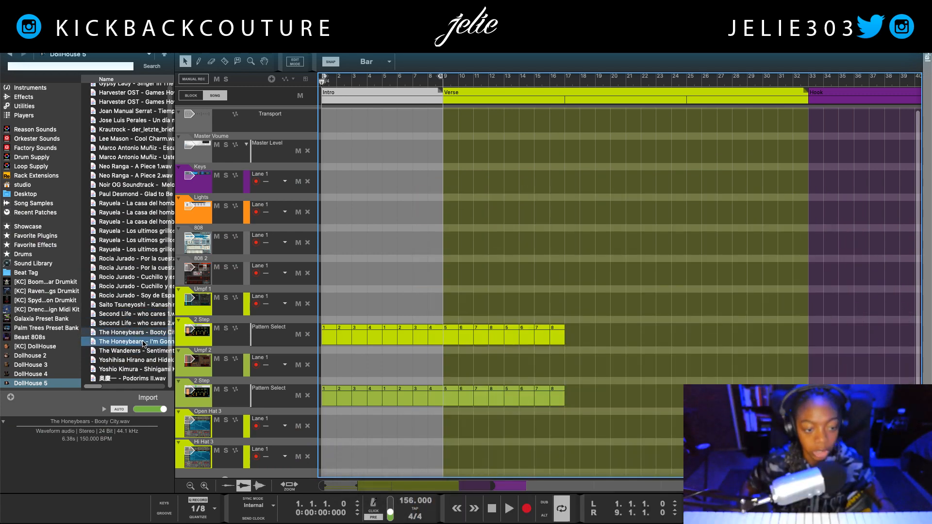
click(143, 341)
key(space)
key(space)
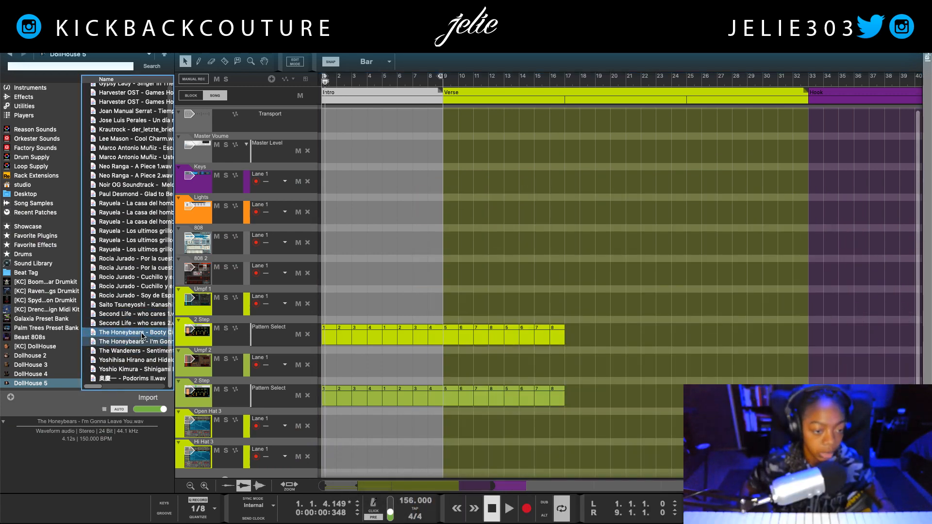
click(105, 409)
drag(129, 335, 335, 163)
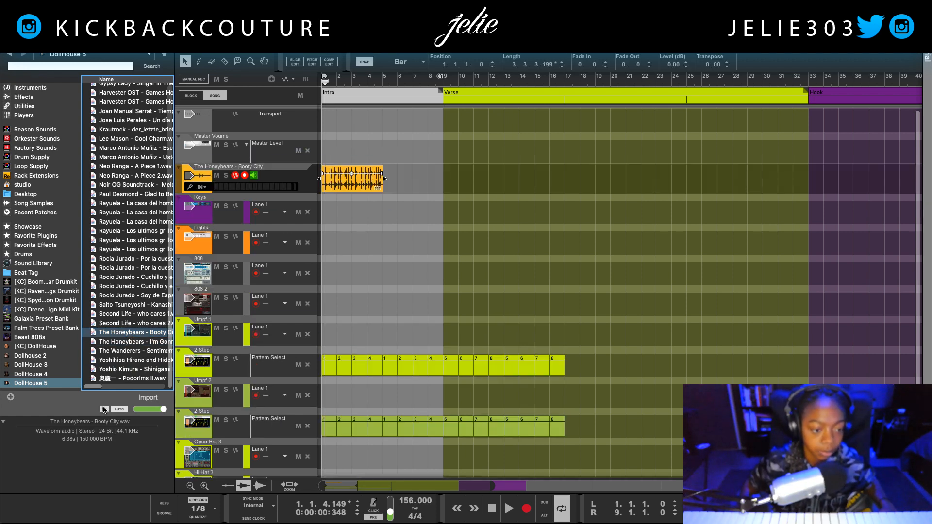
Step: Stretch the Booty City clip to a length of exactly 4 bars and set the loop to the selected clip
click(360, 190)
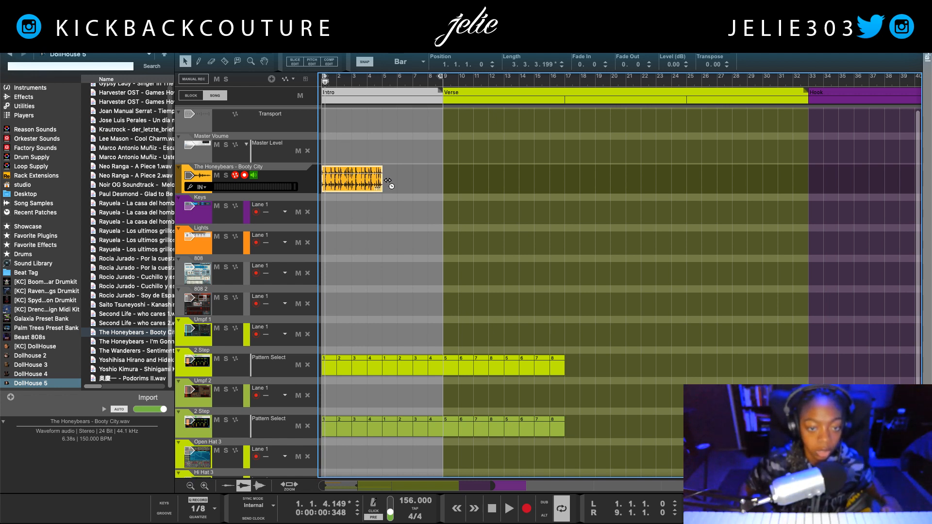
drag(386, 180, 387, 179)
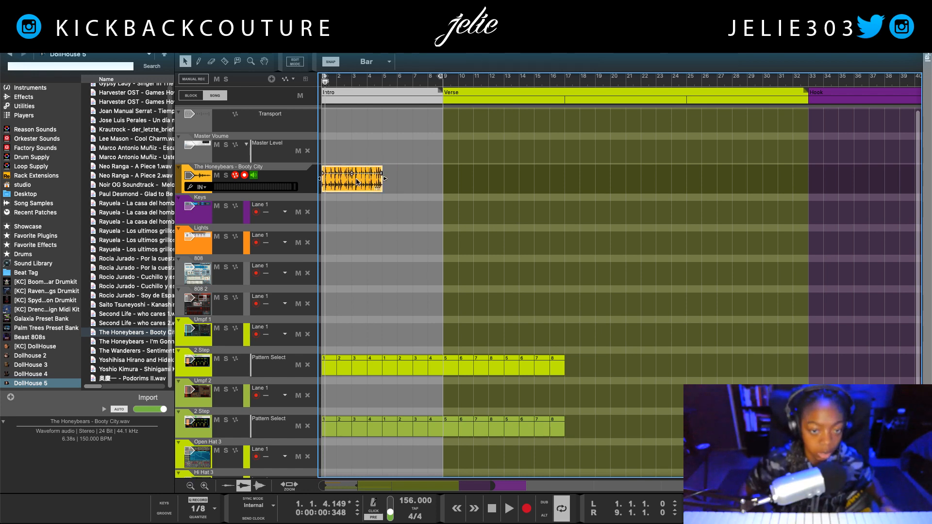
right_click(358, 178)
mouse_move(383, 300)
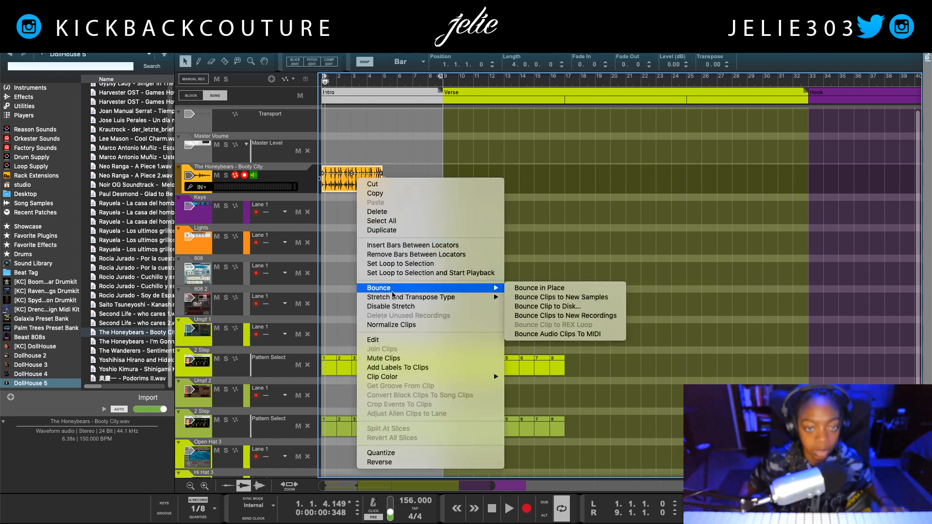
click(388, 263)
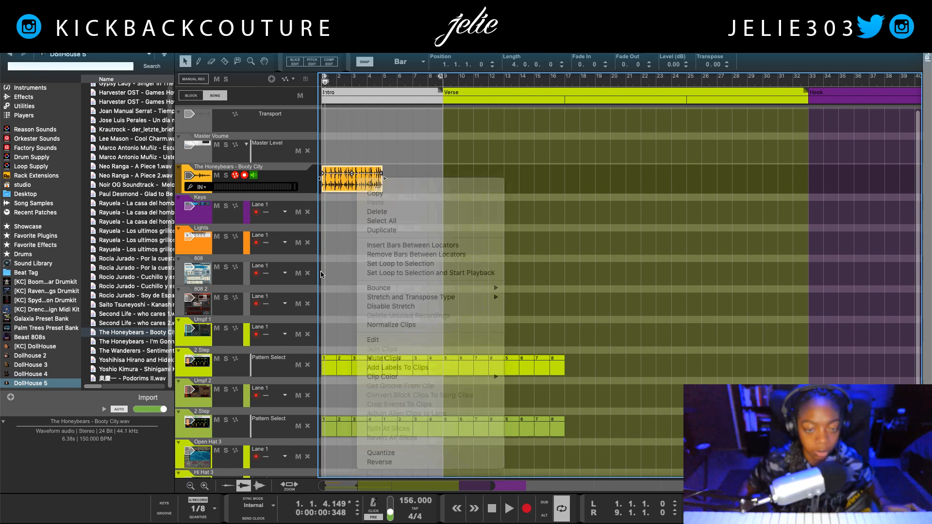
Step: Play back the looped Booty City clip and hide the browser
click(349, 190)
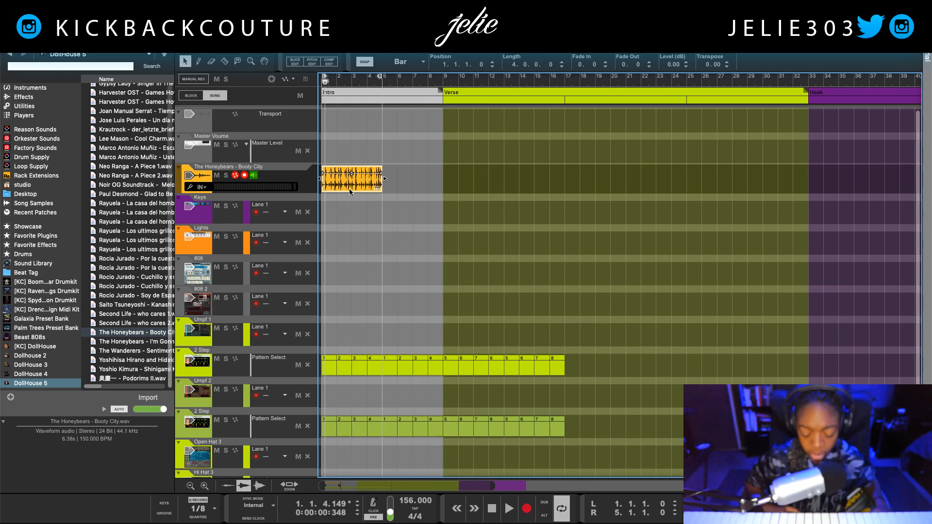
key(space)
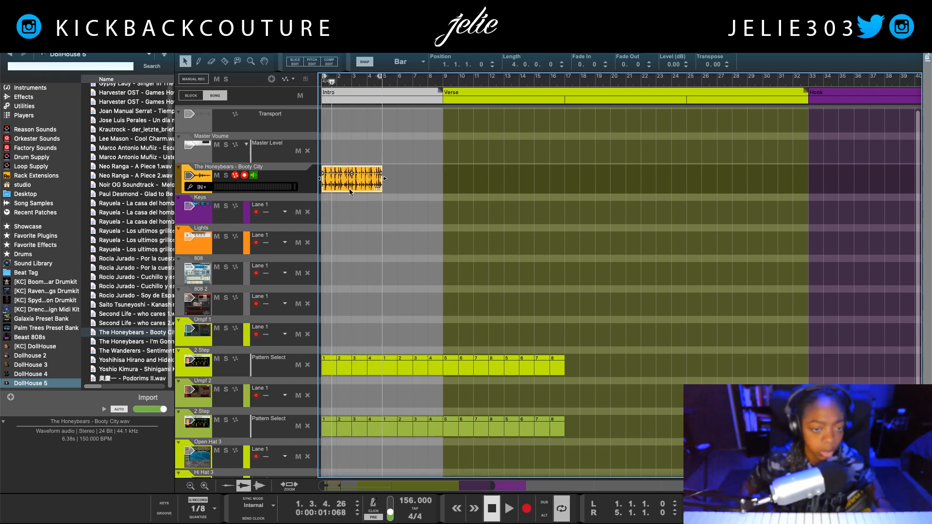
key(space)
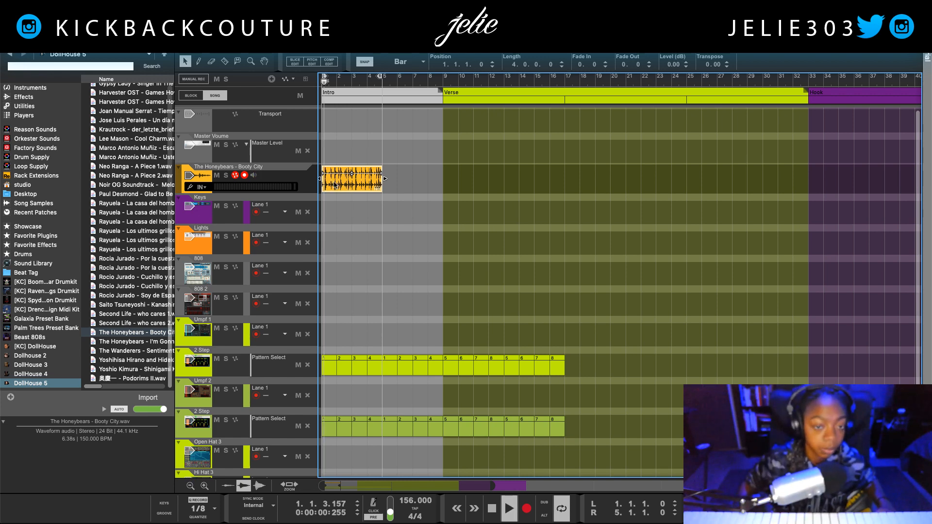
click(6, 43)
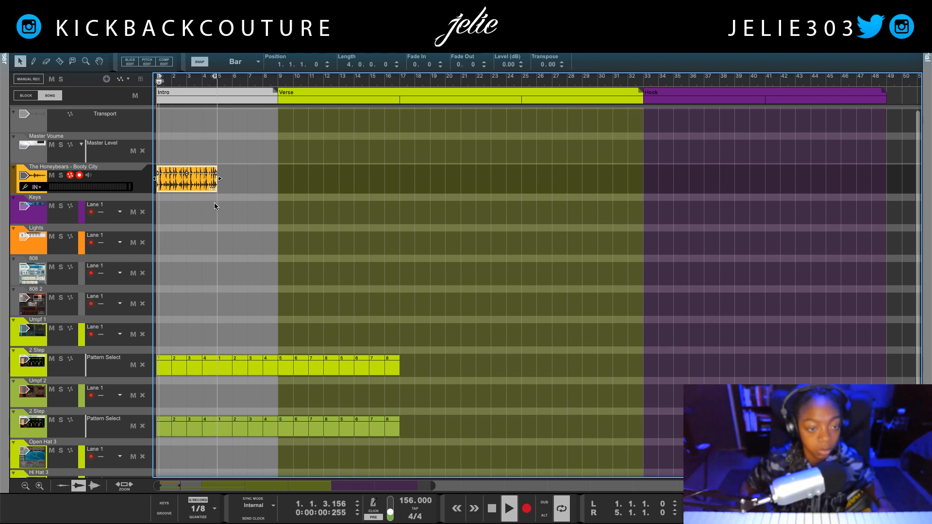
key(space)
Step: Open the Booty City clip for slice editing and bounce it to a REX loop
double_click(202, 186)
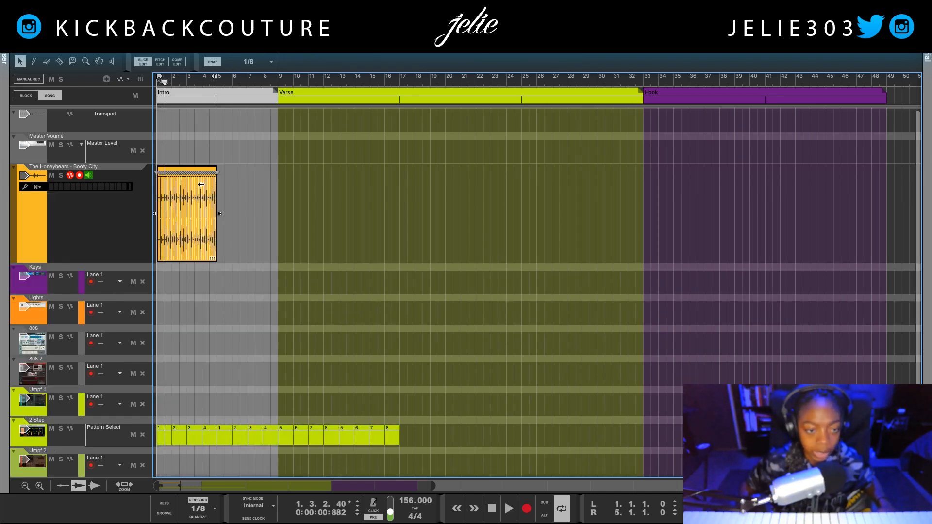
right_click(202, 188)
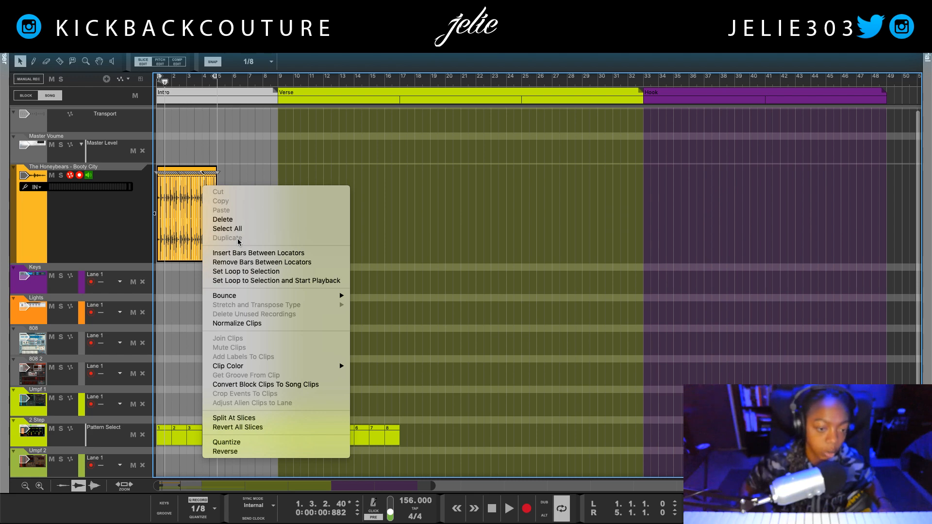
mouse_move(263, 297)
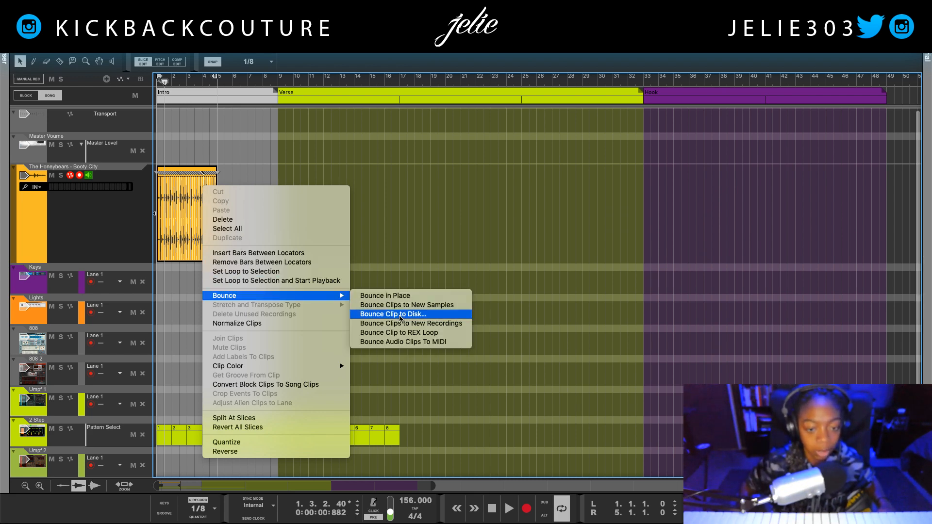
click(410, 333)
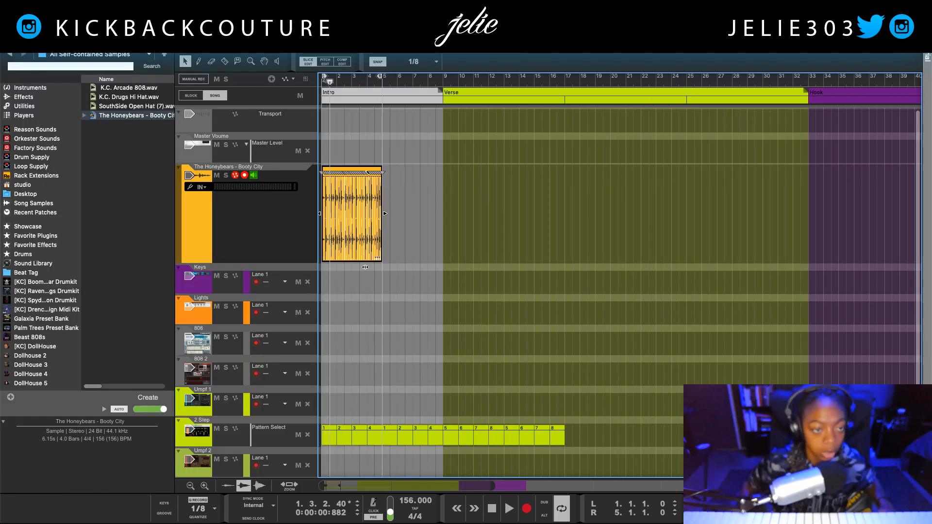
Step: Create a Dr. OctoRex in the rack from the bounced Booty City REX loop and expand its programmer
key(F6)
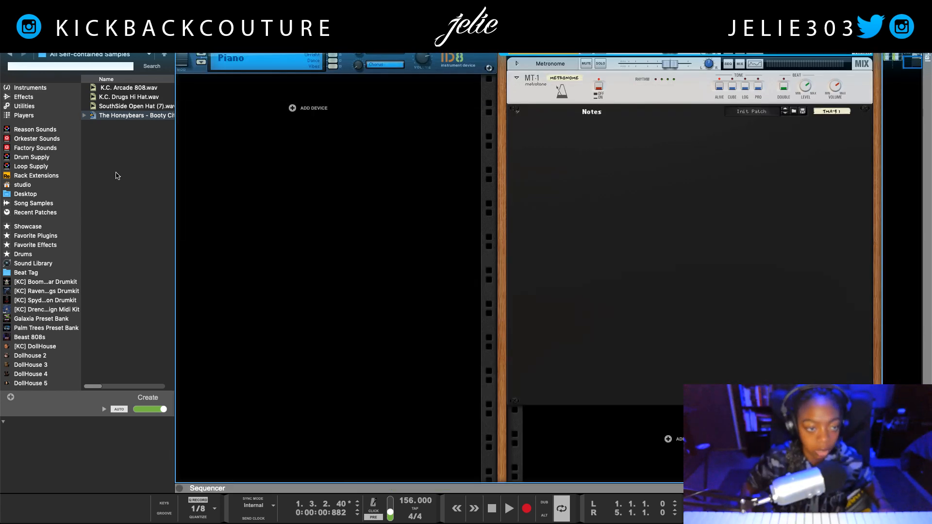
drag(127, 115, 352, 216)
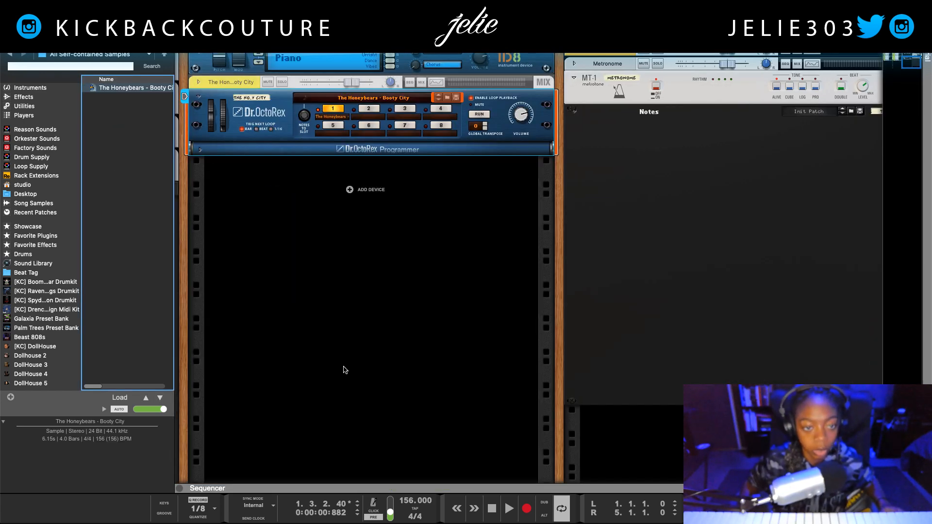
click(200, 149)
Step: Select several slices across the Dr. OctoRex waveform display to audition them
click(242, 219)
click(294, 219)
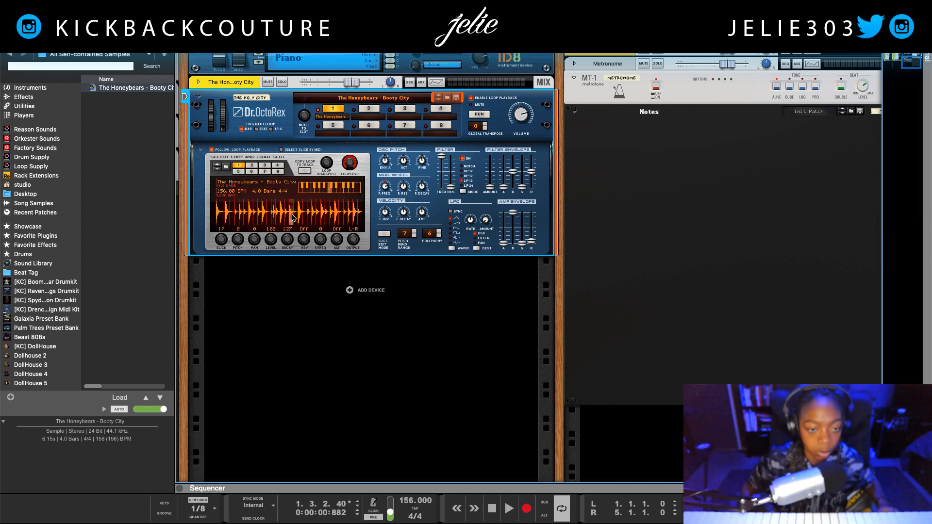
click(336, 218)
click(224, 220)
click(255, 217)
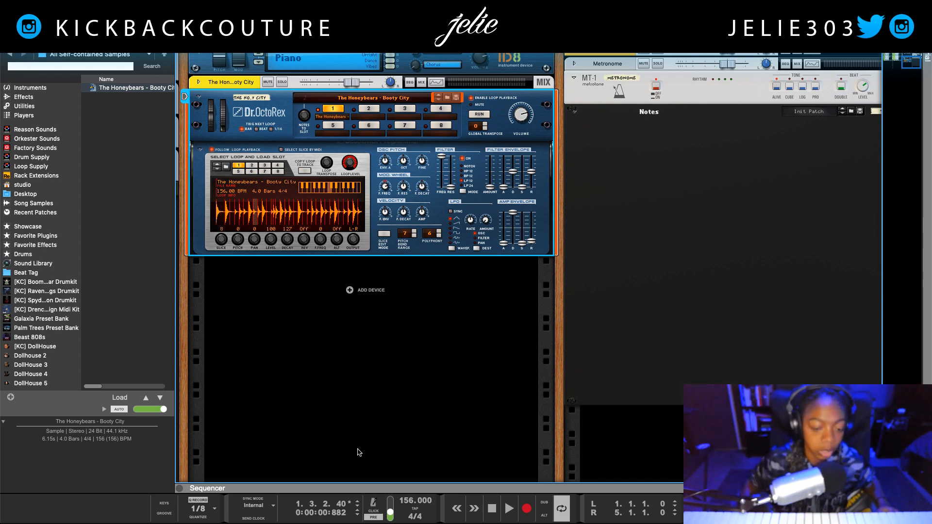
Step: Open the Booty City audio clip for slice editing, add a slice marker before the second hit and delete it
click(365, 495)
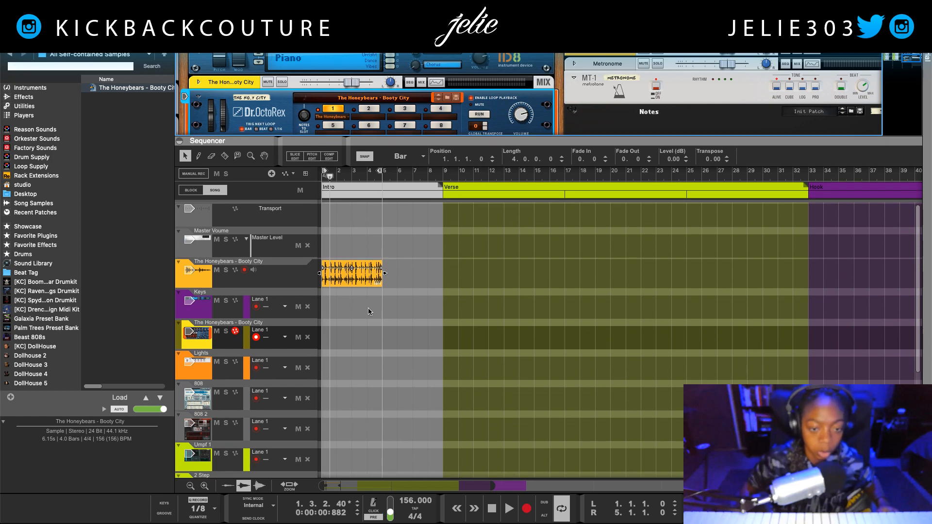
double_click(357, 286)
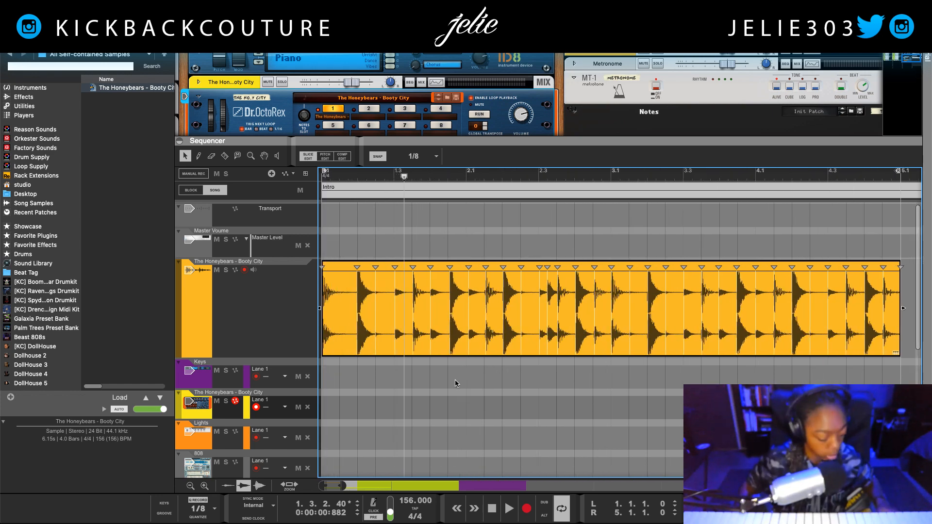
key(w)
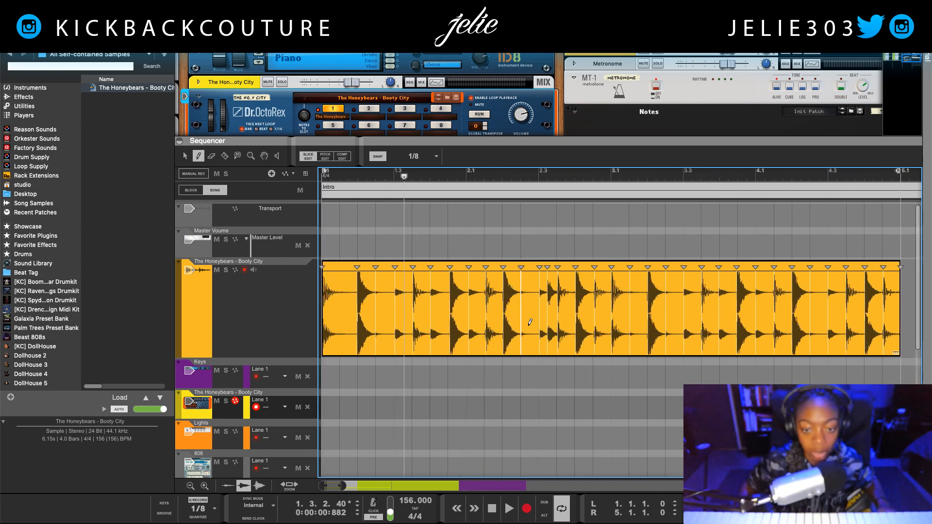
click(342, 319)
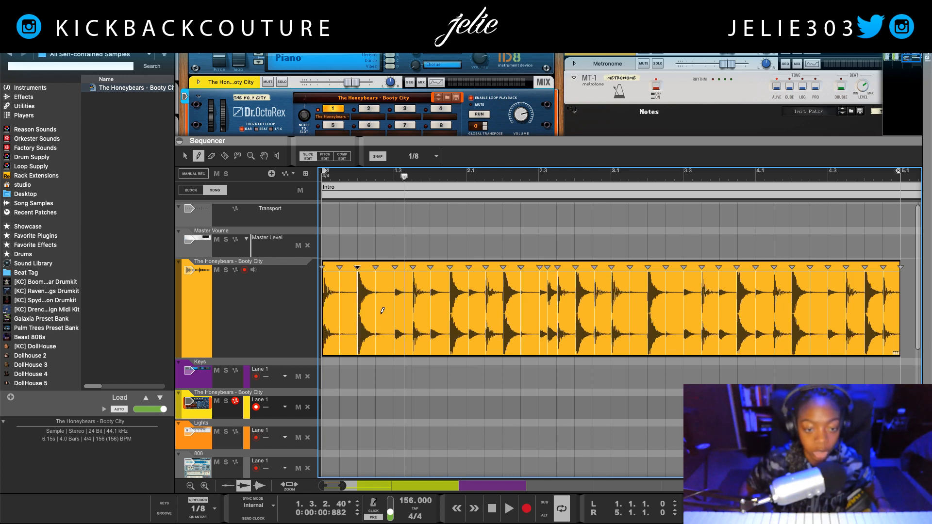
click(340, 324)
key(Delete)
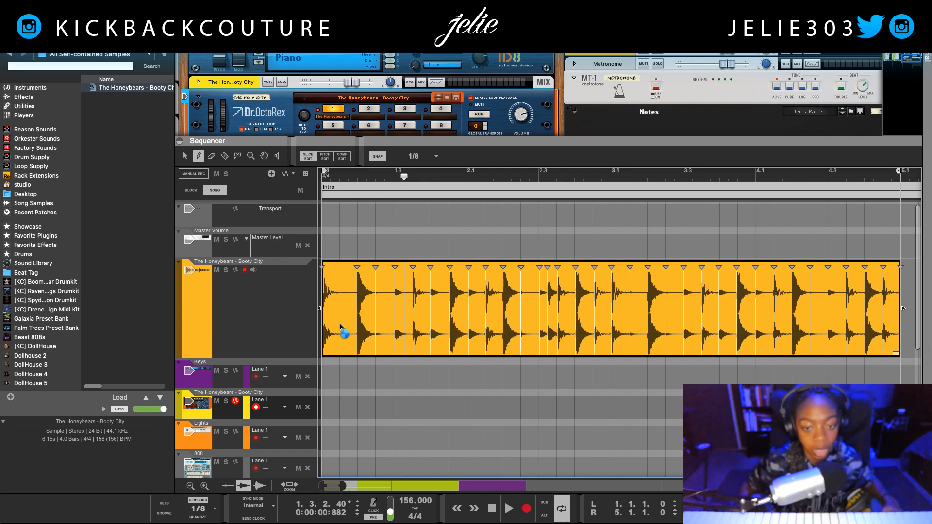
Step: Copy the Dr. OctoRex loop to its sequencer track and expand the sequencer to full height
double_click(483, 144)
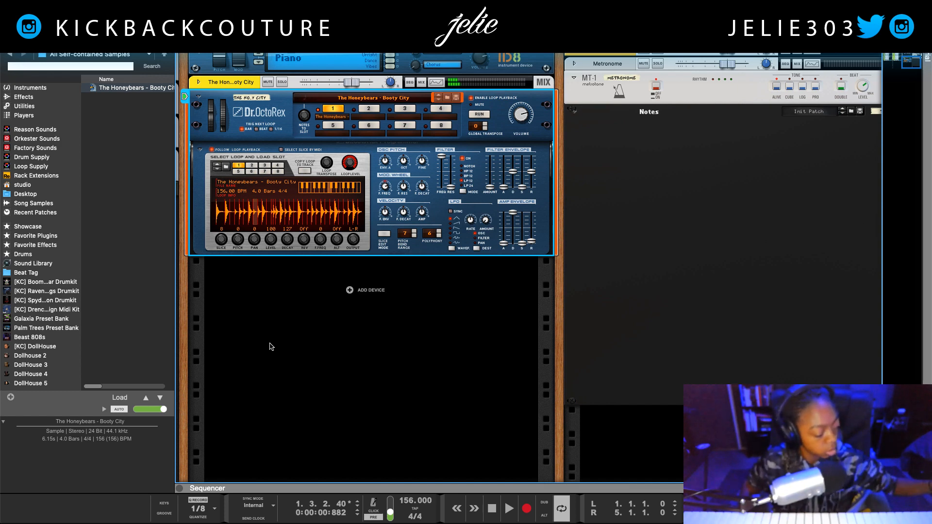
scroll(267, 340, up, 3)
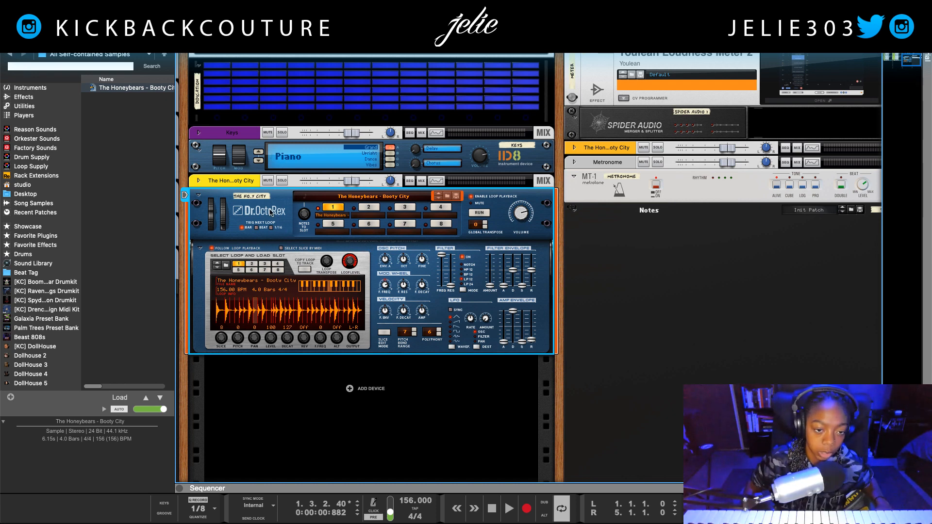
right_click(271, 213)
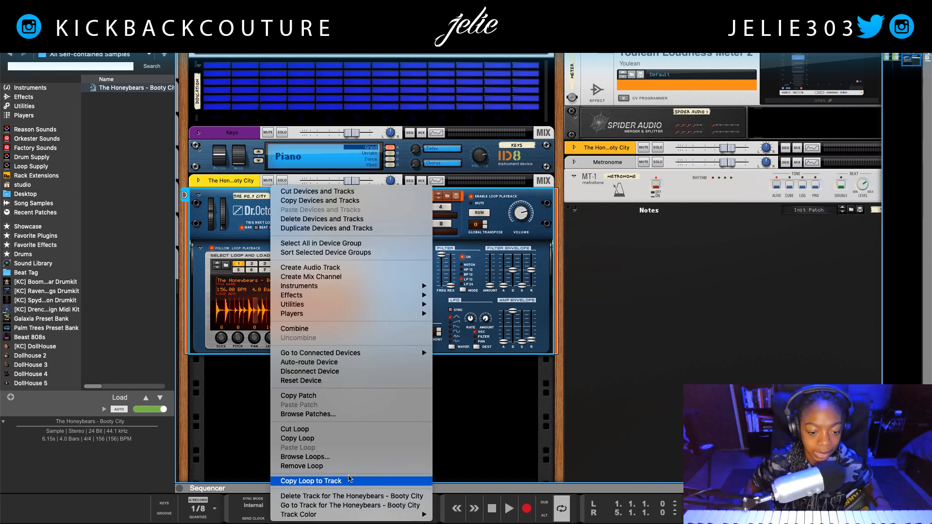
click(372, 481)
drag(369, 482, 369, 56)
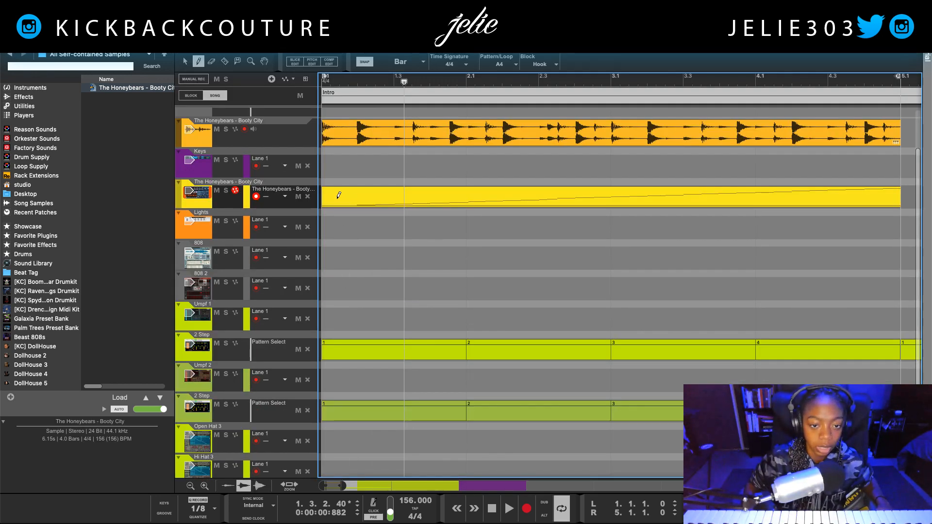
Step: Open the Dr. OctoRex clip on the Booty City track, copy all its slice notes and close the clip editor
key(q)
double_click(339, 199)
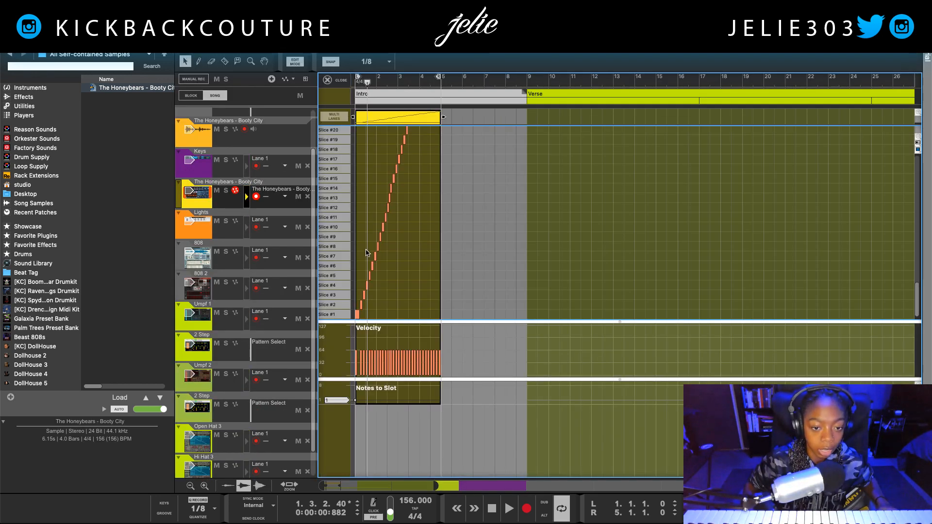
scroll(369, 252, up, 10)
scroll(402, 250, down, 10)
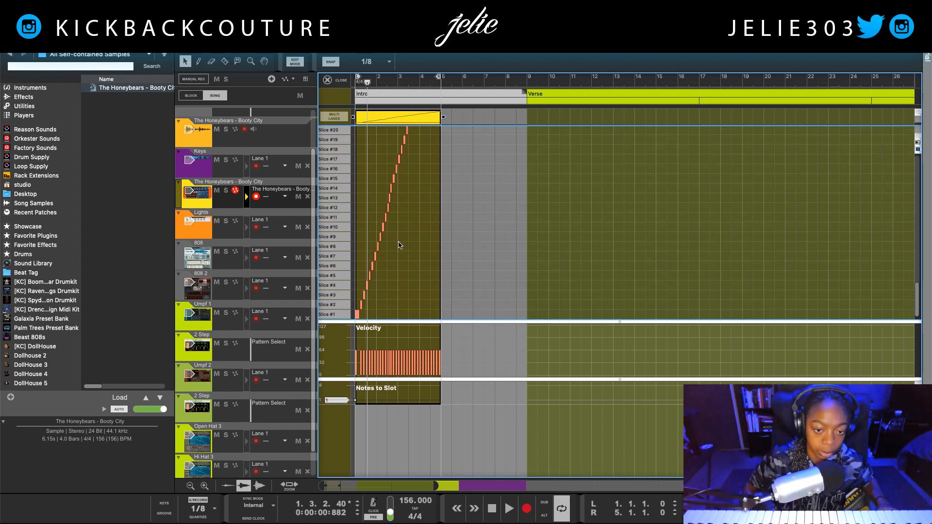
scroll(406, 256, up, 3)
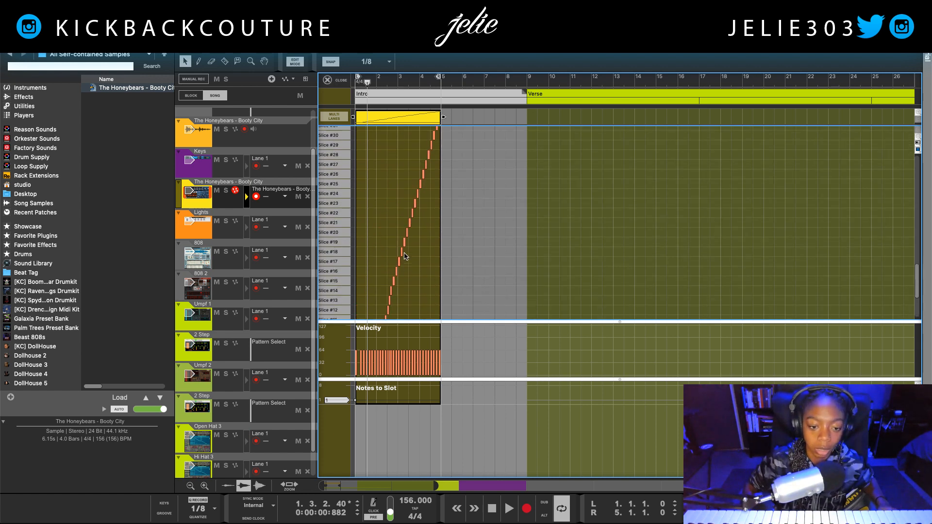
key(ctrl+a)
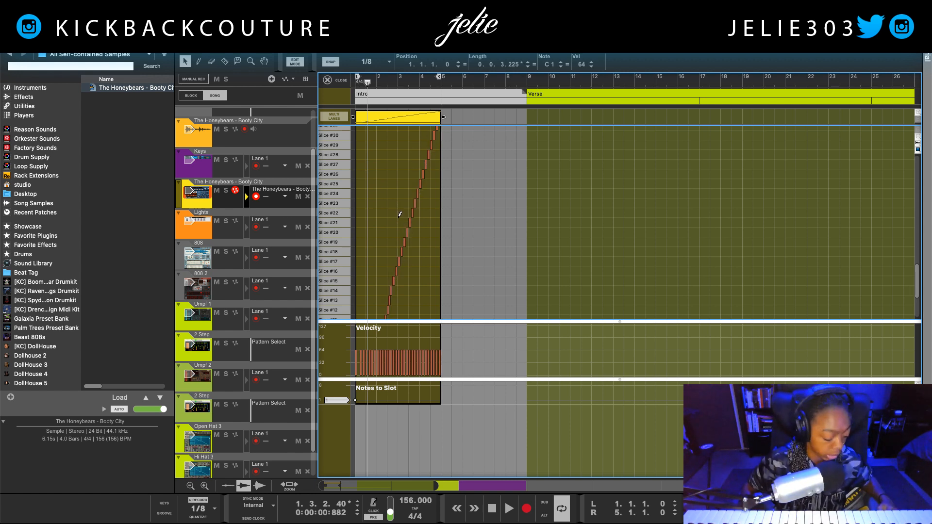
key(super+c)
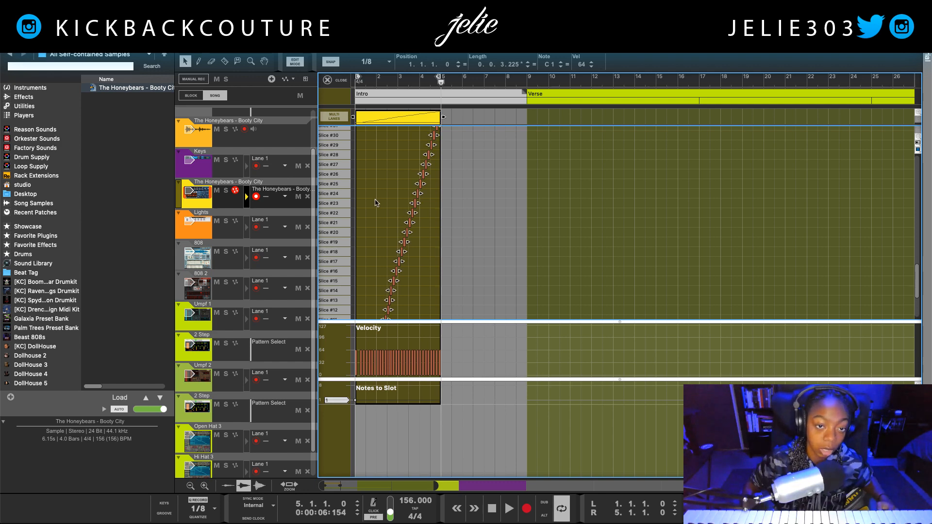
click(326, 82)
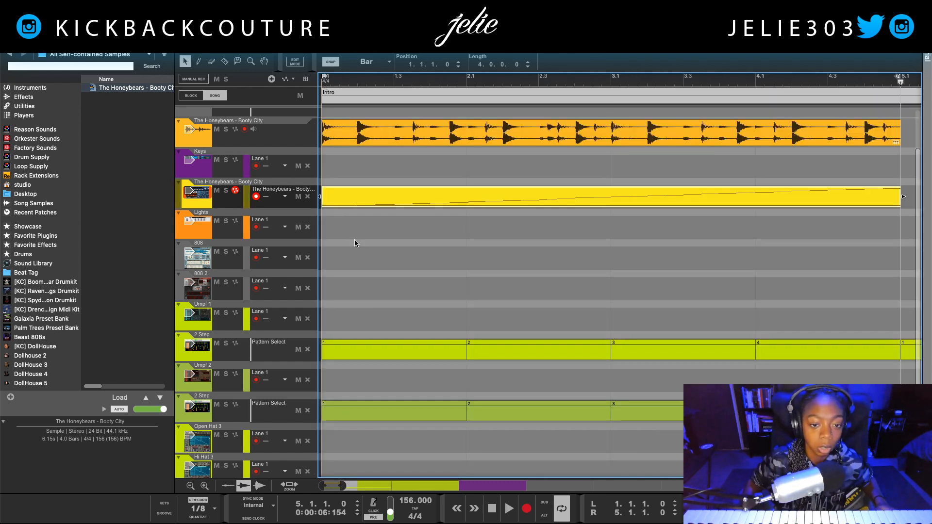
Step: Locate the Sampler drum pad device in the rack and create a sequencer track for it
key(F6)
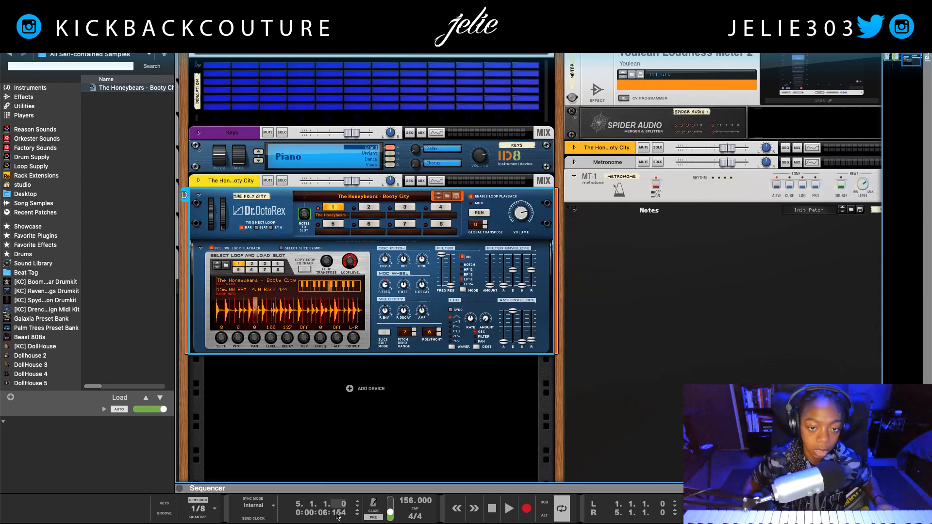
scroll(402, 353, up, 15)
scroll(403, 353, right, 2)
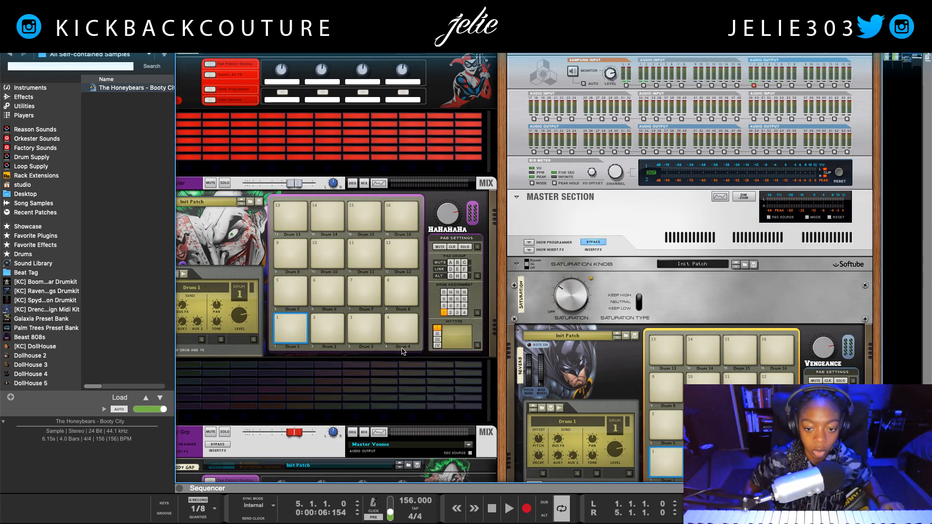
scroll(402, 357, down, 3)
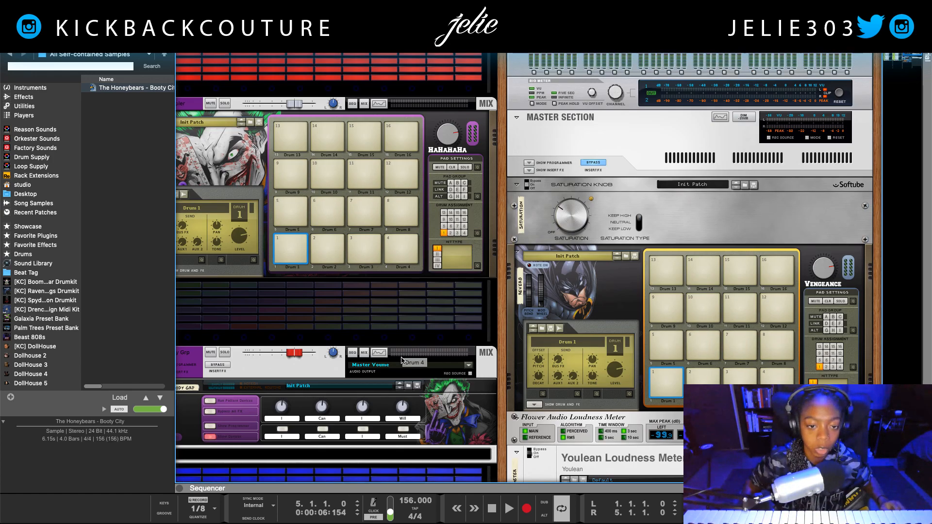
scroll(402, 359, up, 3)
scroll(369, 301, left, 3)
click(343, 255)
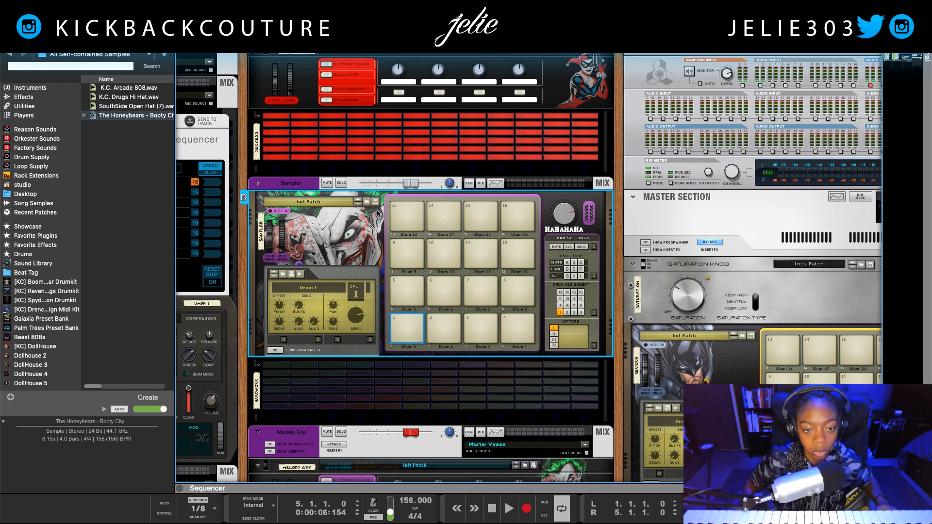
click(256, 187)
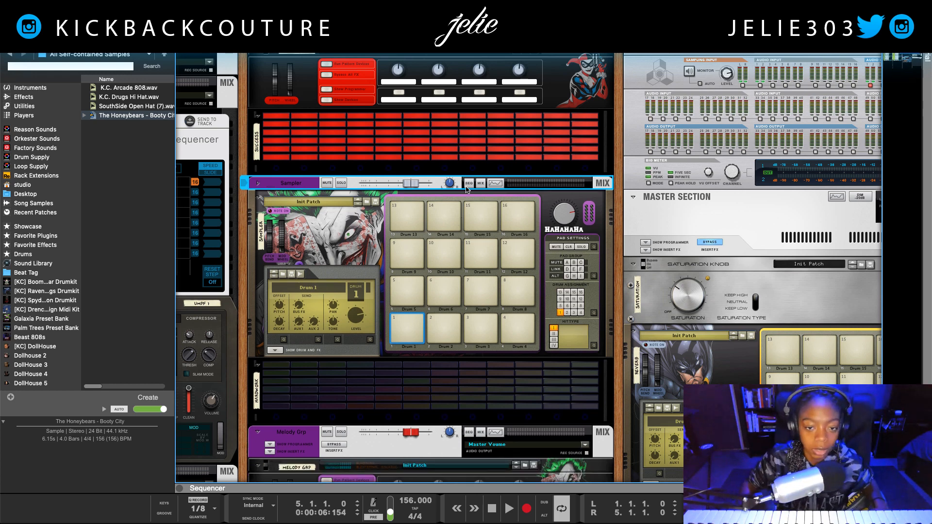
click(469, 183)
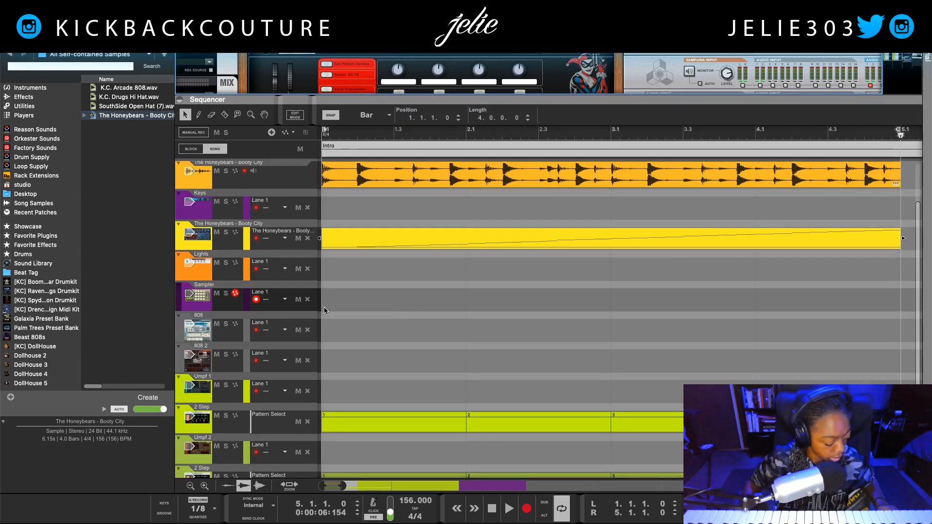
Step: Draw a four-bar clip from bar 1 to bar 5 on the Sampler track and open it for editing
key(w)
drag(320, 300, 780, 294)
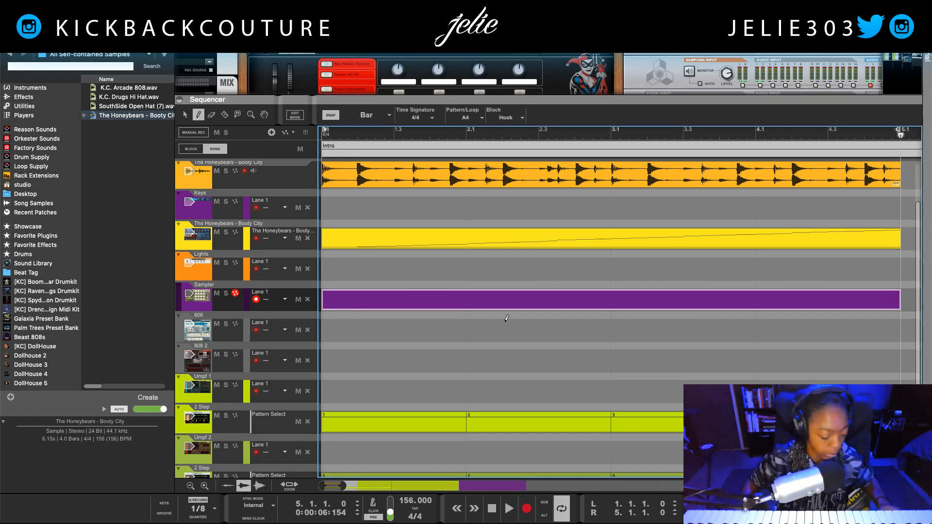
key(q)
double_click(478, 301)
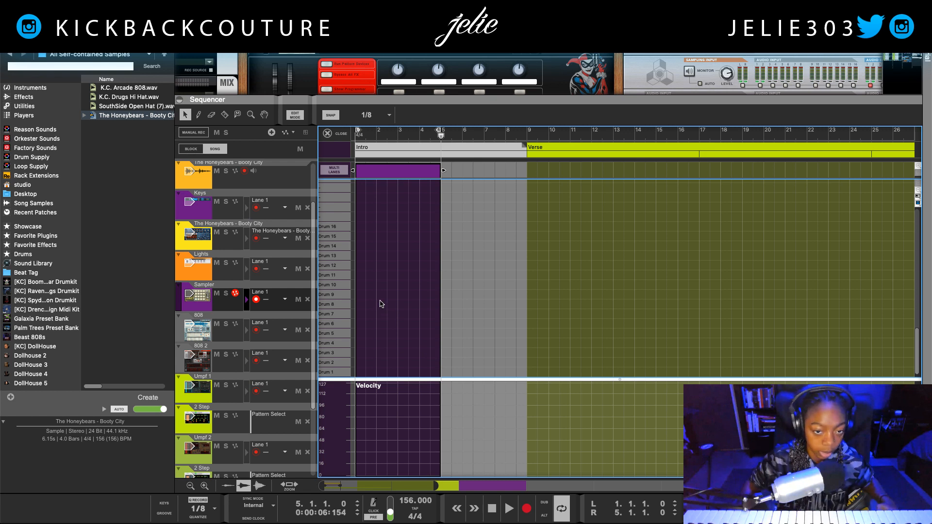
Step: Paste the copied slice notes at the start of the Sampler clip, check their drum lanes and deselect them
key(Home)
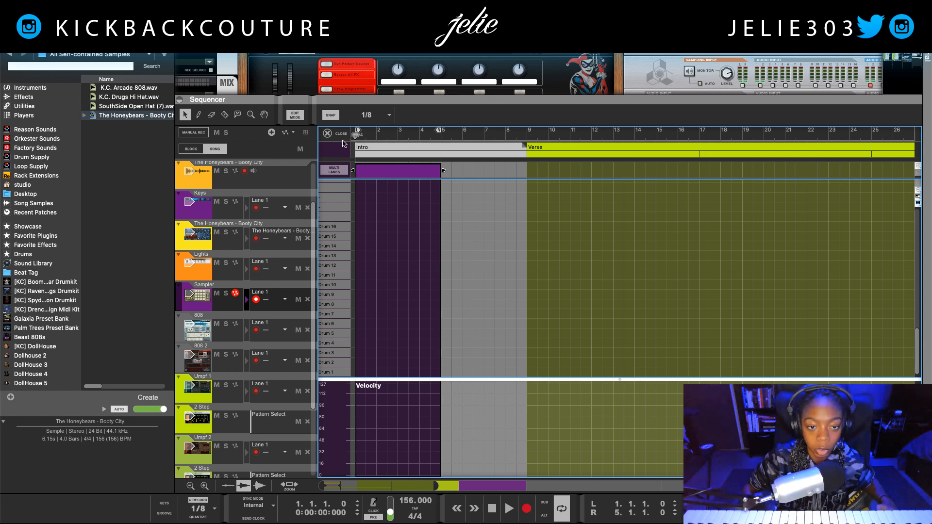
key(ctrl+v)
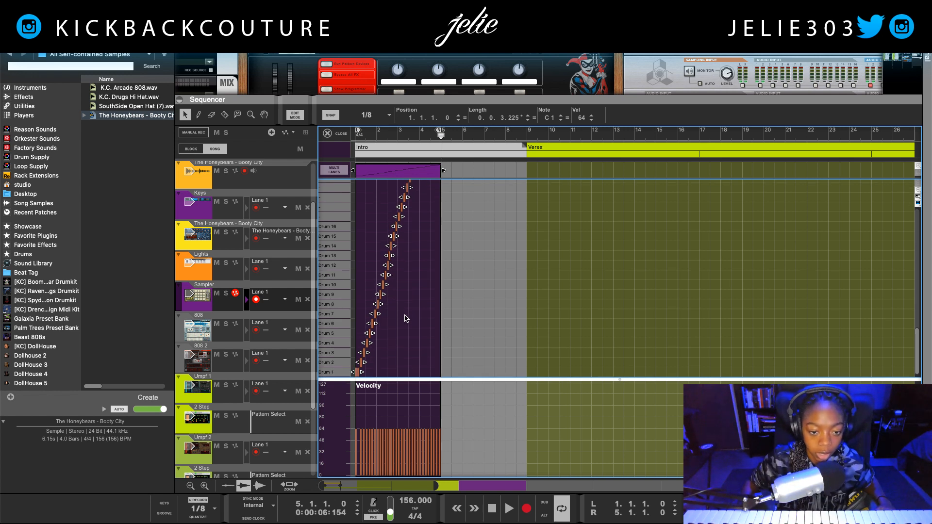
scroll(407, 318, up, 10)
scroll(415, 310, down, 3)
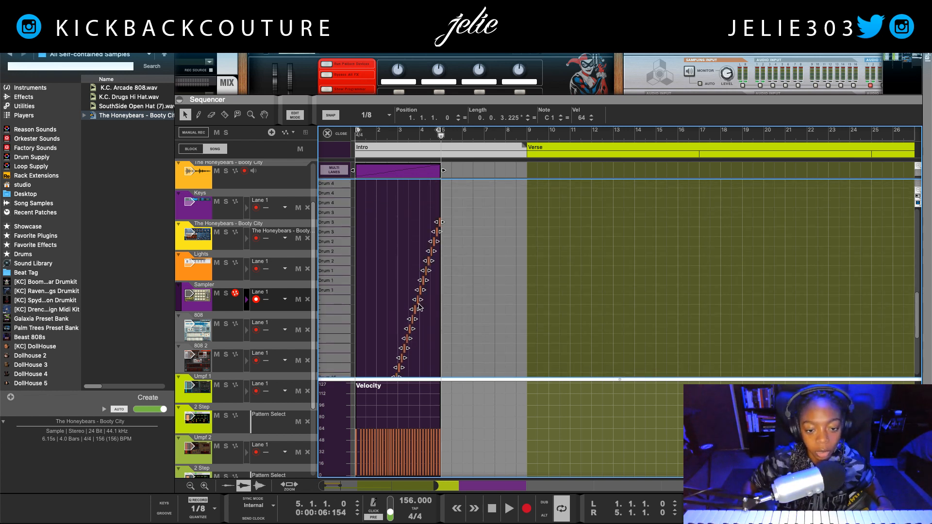
scroll(411, 321, down, 2)
click(389, 346)
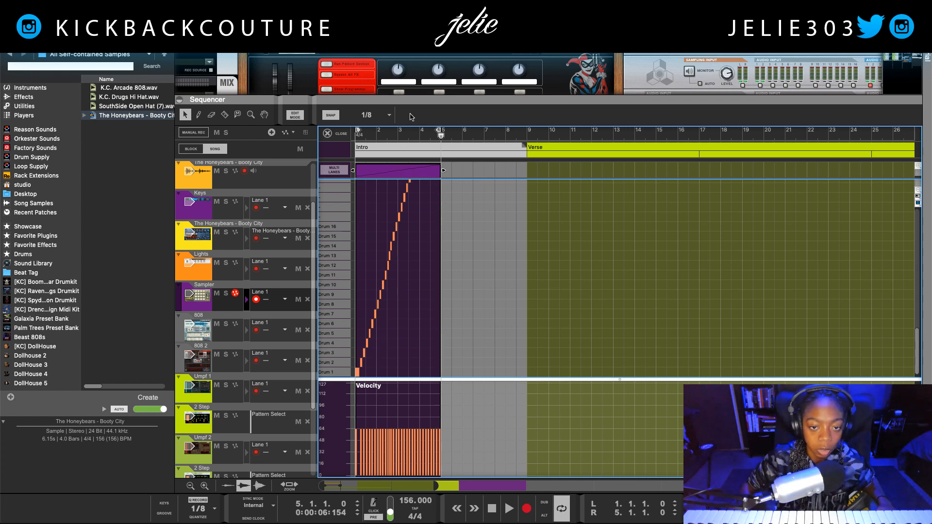
Step: Collapse the sequencer and run the Booty City loop in Dr. OctoRex to audition it
drag(415, 103, 412, 417)
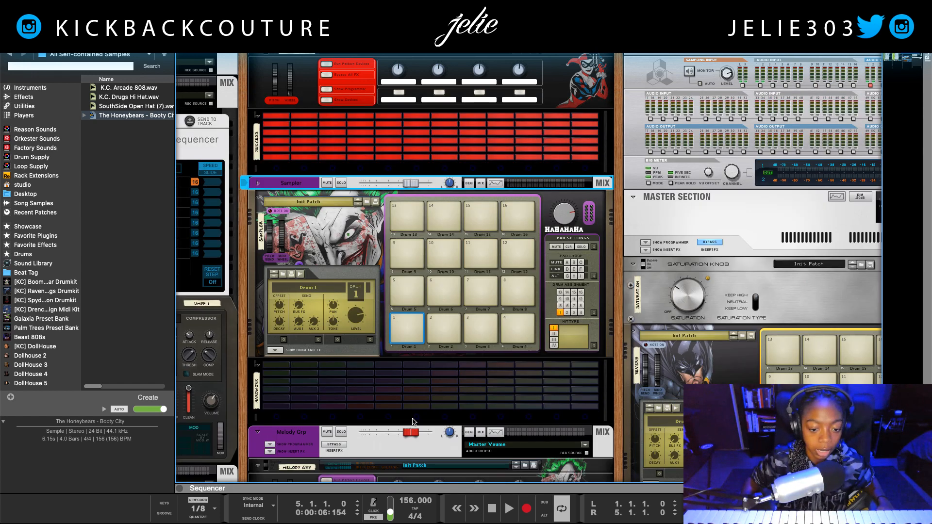
scroll(389, 374, down, 10)
scroll(533, 258, up, 3)
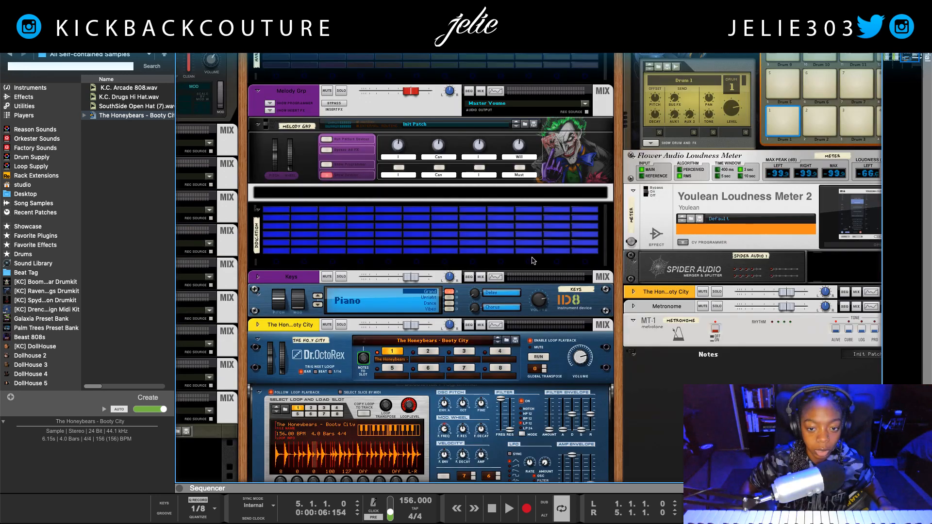
click(540, 357)
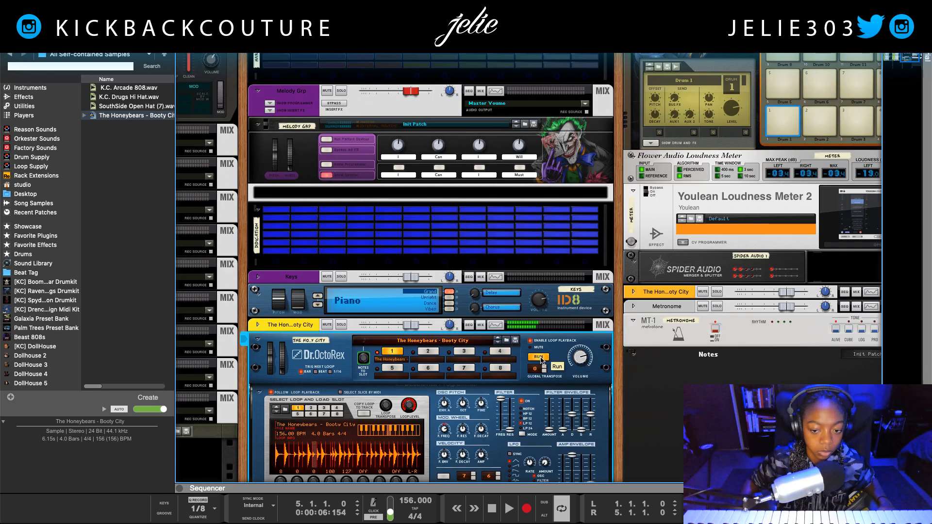
Step: Trigger drum pads 1, 2 and 3 on the Sampler device
scroll(451, 351, up, 5)
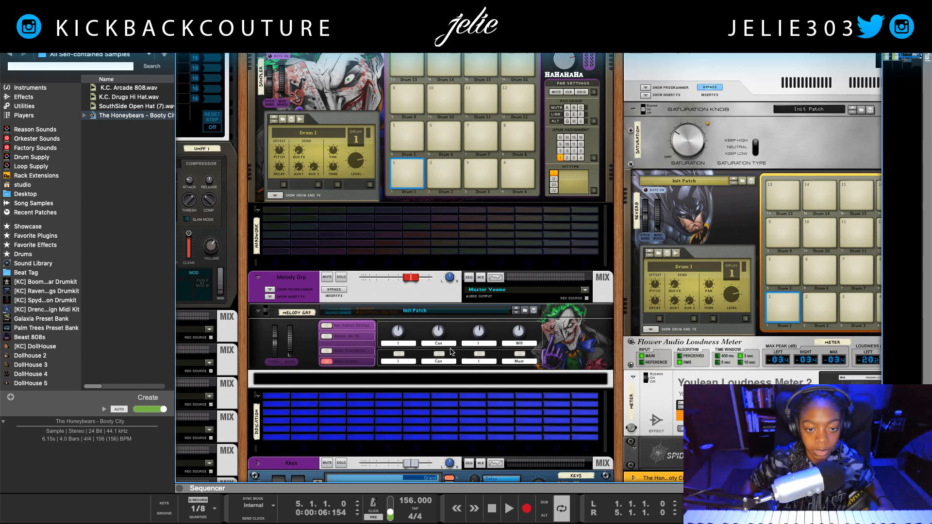
scroll(450, 352, up, 4)
click(409, 327)
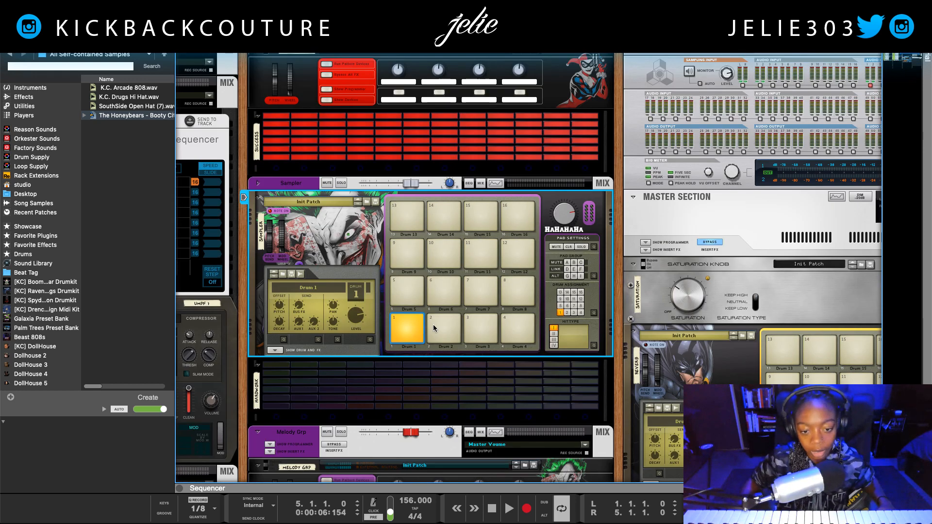
click(437, 325)
click(469, 323)
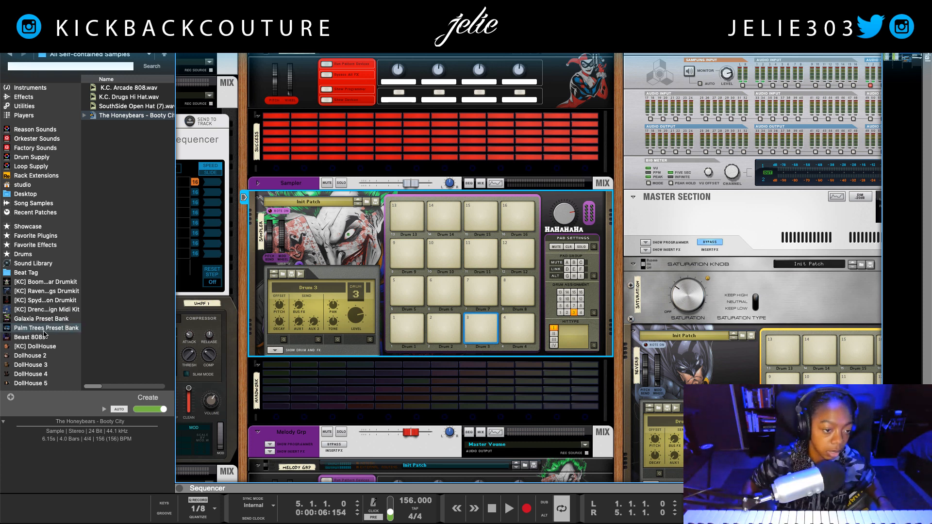
Step: Load just blaze 8snare.WAV onto drum pad 2, audition other Just Blaze samples and replace it with just blaze hardrim.WAV
drag(134, 88, 441, 330)
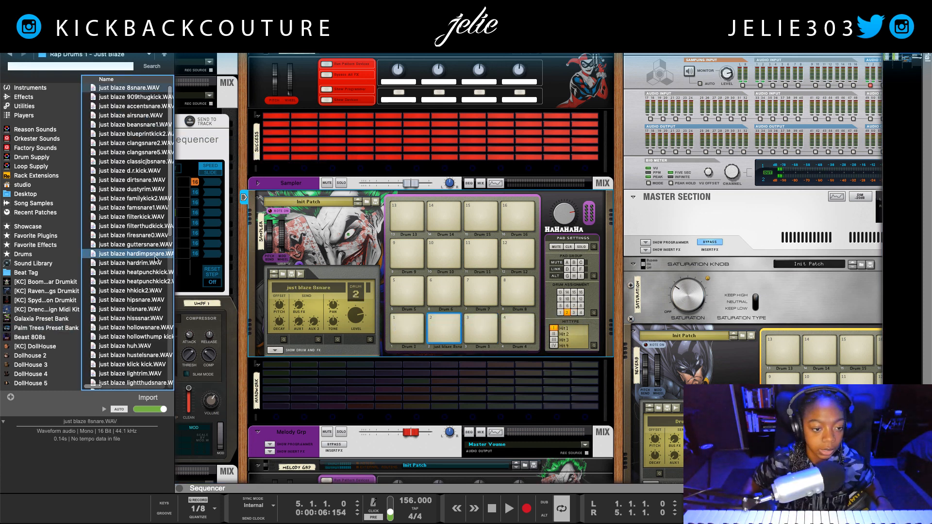
click(141, 254)
click(144, 263)
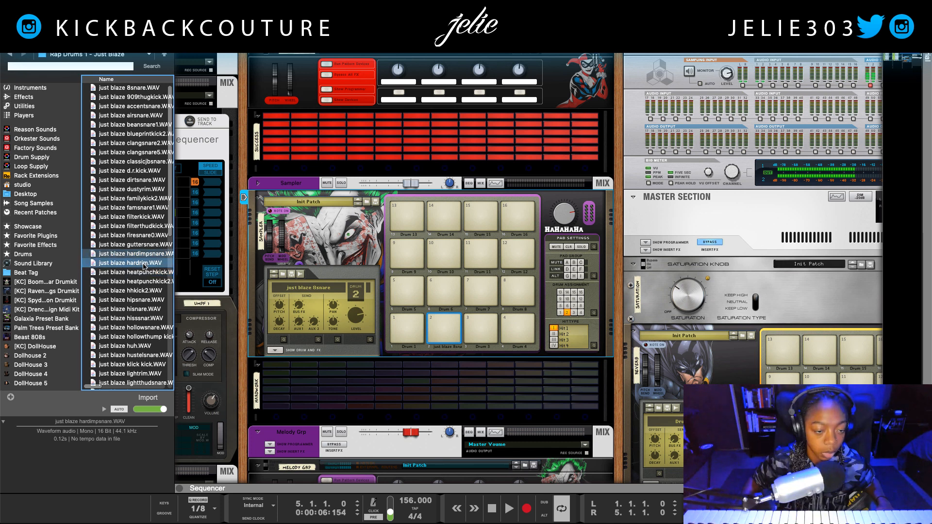
drag(143, 262, 443, 329)
Step: Audition more Just Blaze drum samples in the browser and load just blaze BEAT_3 onto drum pad 1
scroll(144, 330, down, 6)
click(145, 333)
click(142, 315)
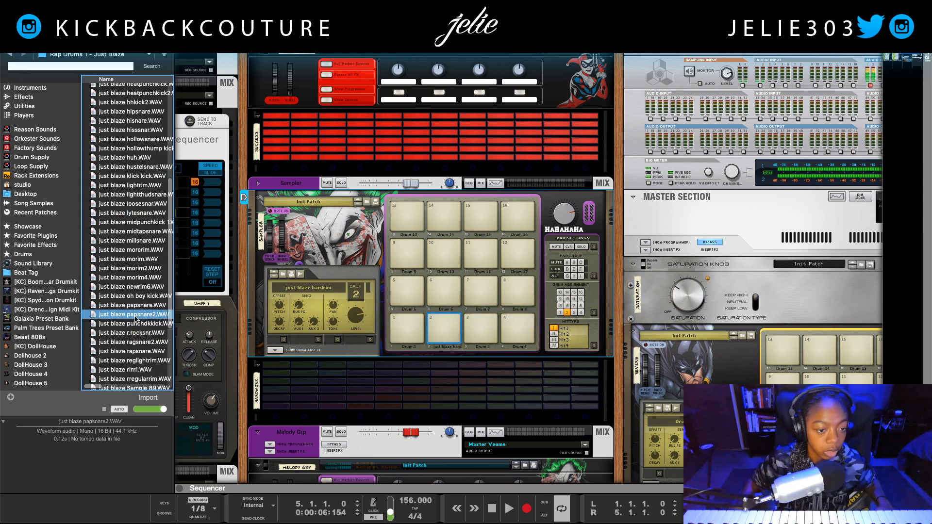
scroll(140, 316, down, 5)
click(134, 324)
click(133, 333)
click(132, 342)
click(131, 351)
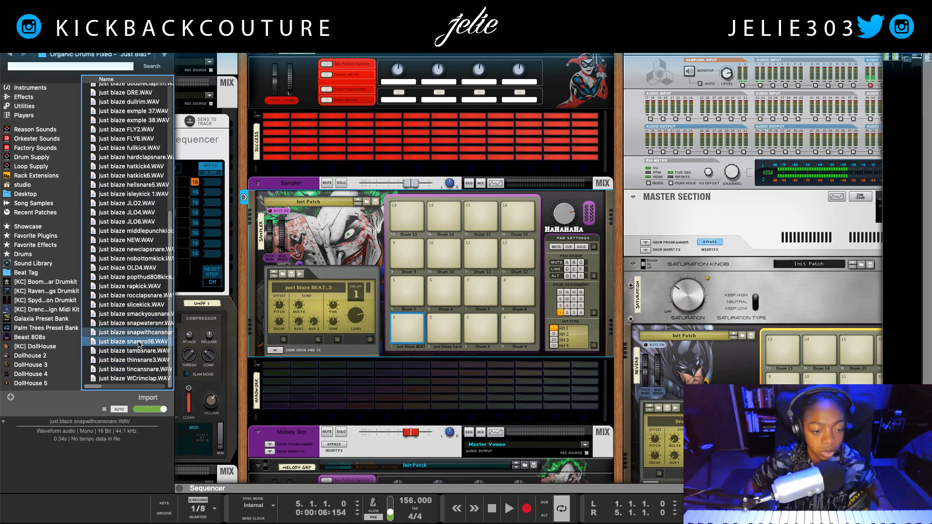
Step: Open the Hi Hats folder of the [KC] Spyder Demon Drumkit in the browser
click(43, 282)
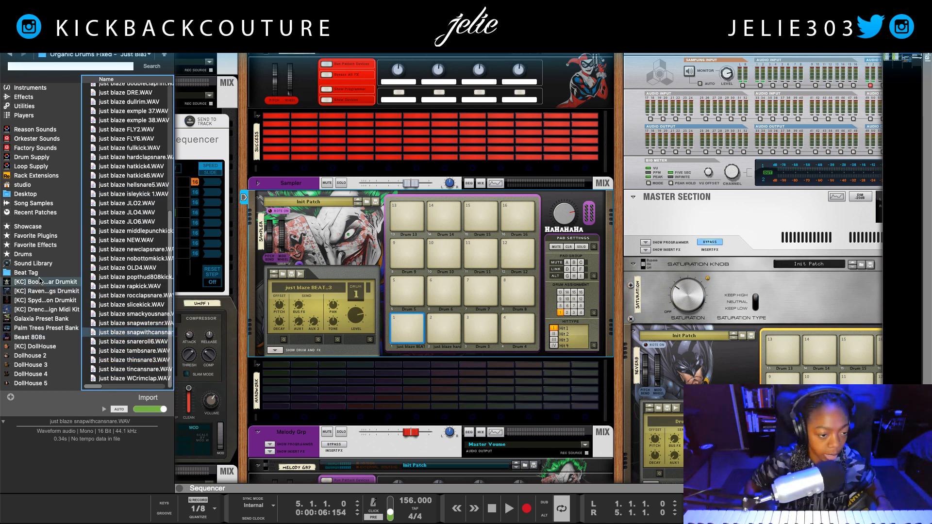
click(41, 300)
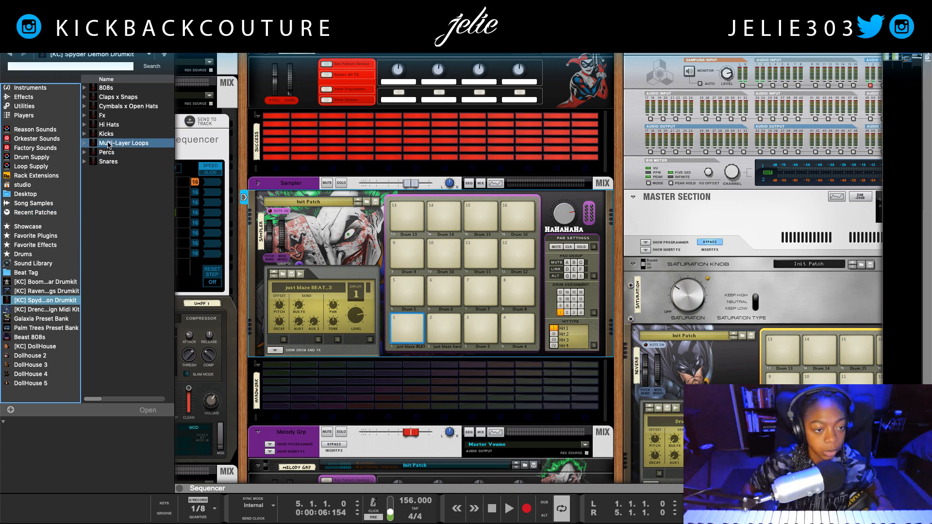
click(149, 152)
click(131, 159)
double_click(122, 124)
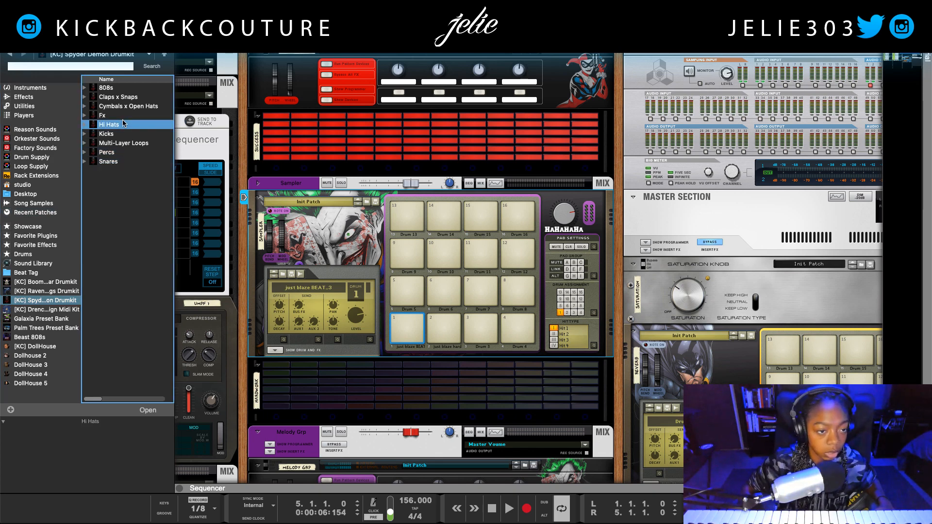
Step: Audition the Spyder Demon hi-hat samples and load K.C. Prey Hi Hat.wav onto drum pad 3
click(121, 99)
click(122, 106)
click(125, 115)
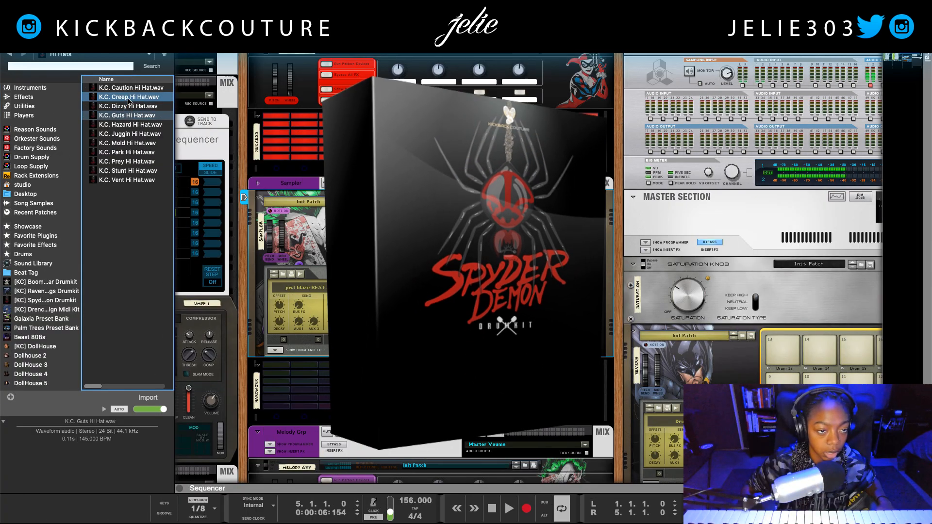
click(134, 90)
click(134, 126)
click(134, 135)
click(134, 144)
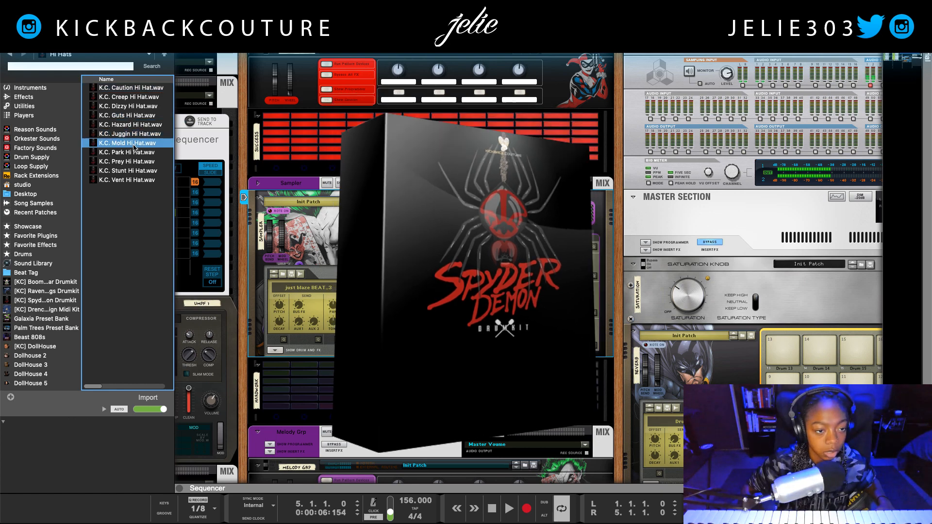
click(133, 153)
click(129, 162)
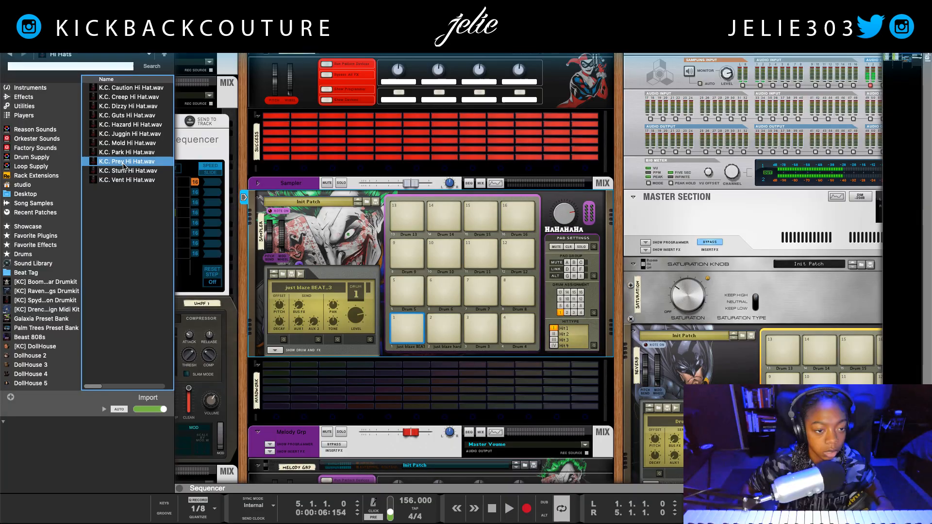
drag(125, 166, 479, 328)
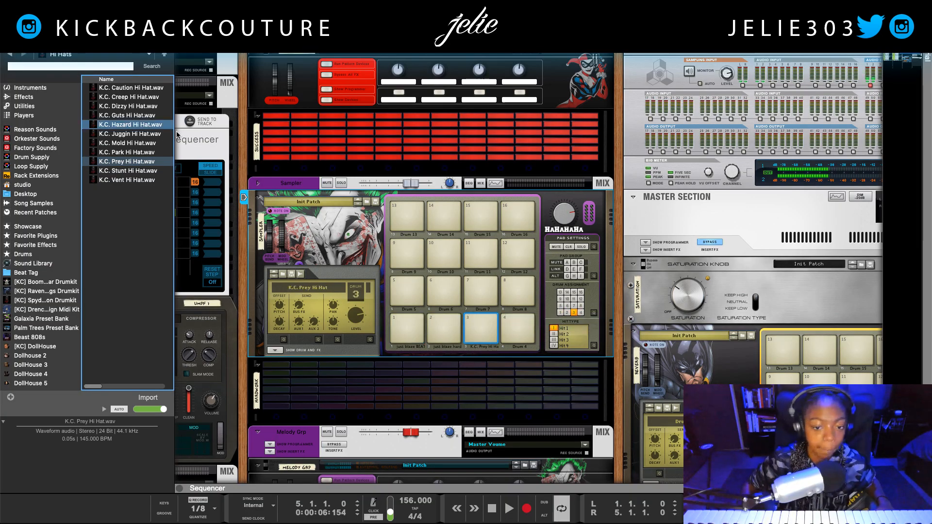
Step: Bring up the arrangement in the sequencer and delete the note clip from the Sampler track
click(6, 26)
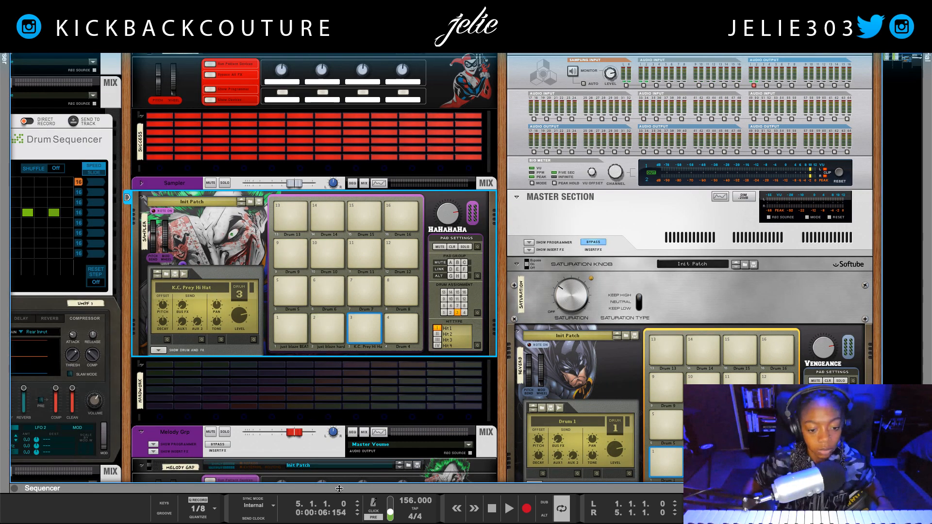
drag(339, 488, 217, 128)
click(163, 81)
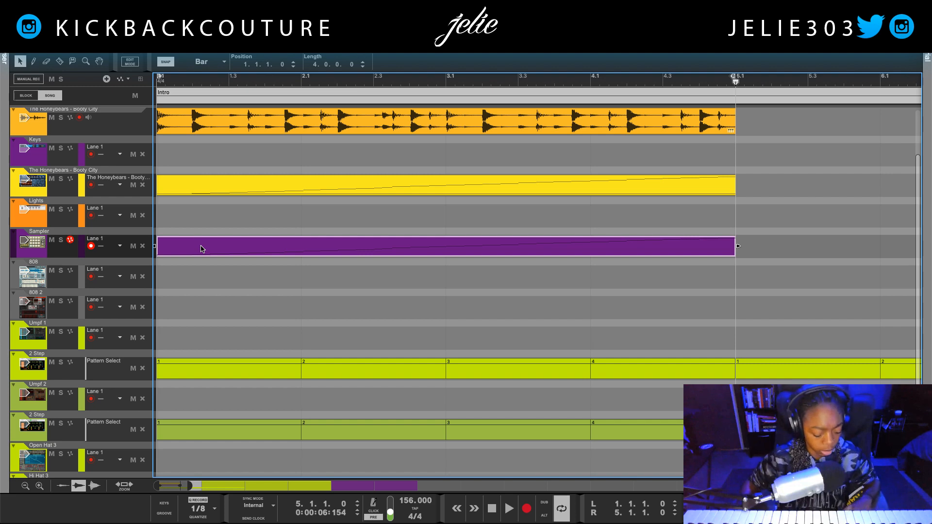
key(Delete)
Step: Open the Dr. OctoRex note clip for editing and audition the individual slices, including Slice #1, #2 and #3
double_click(198, 190)
scroll(223, 245, down, 2)
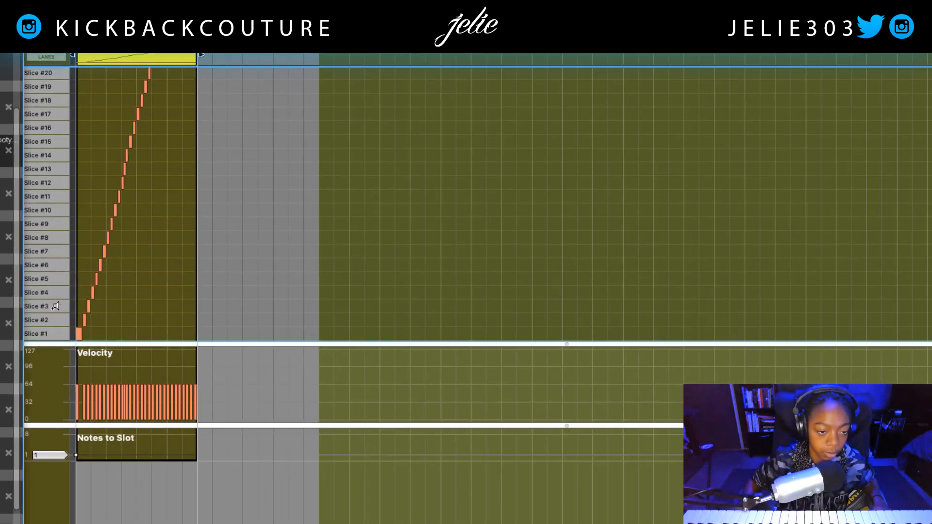
click(42, 318)
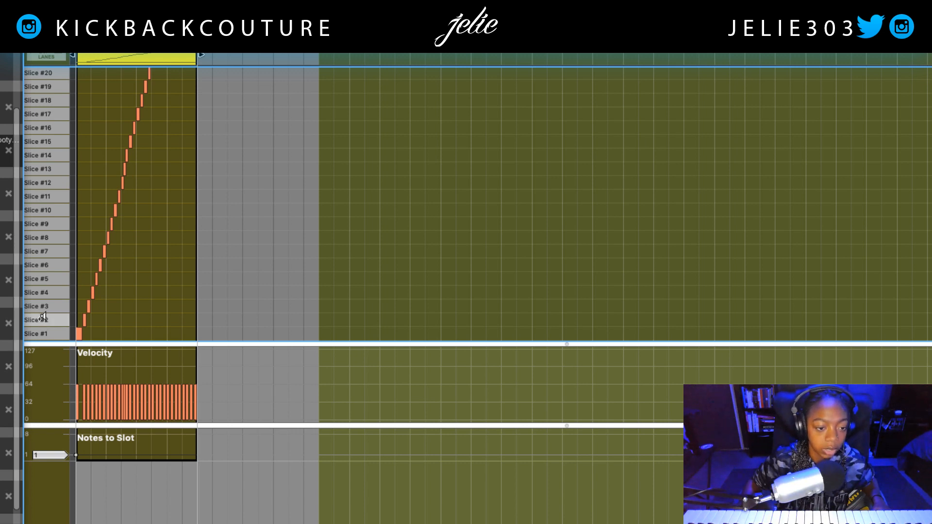
click(40, 306)
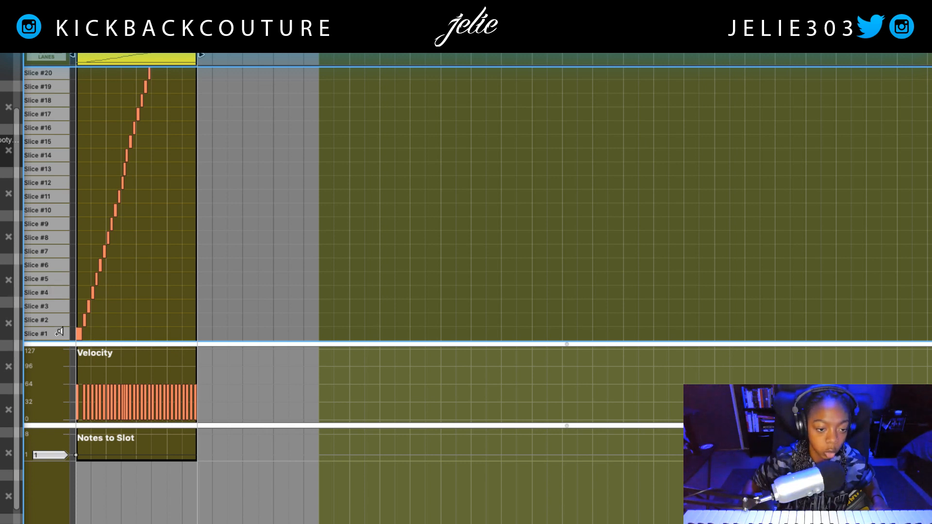
click(36, 333)
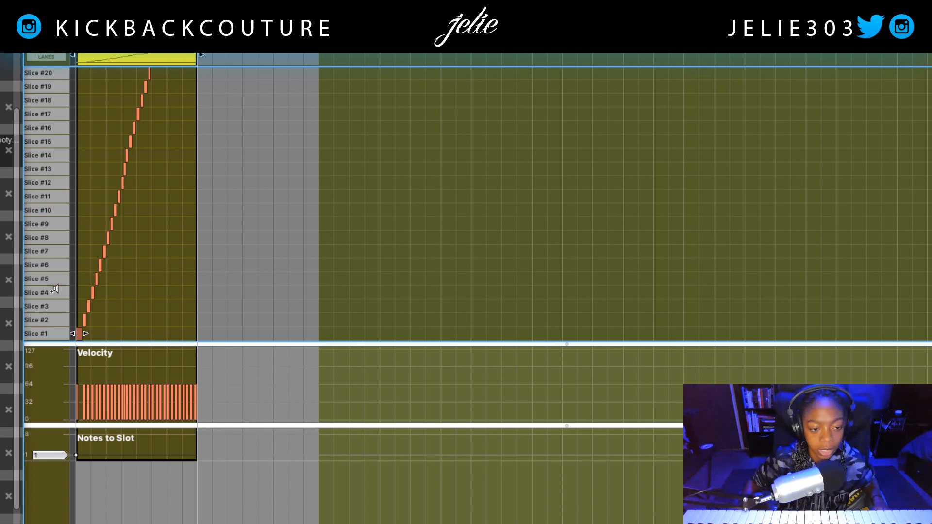
click(50, 268)
click(52, 251)
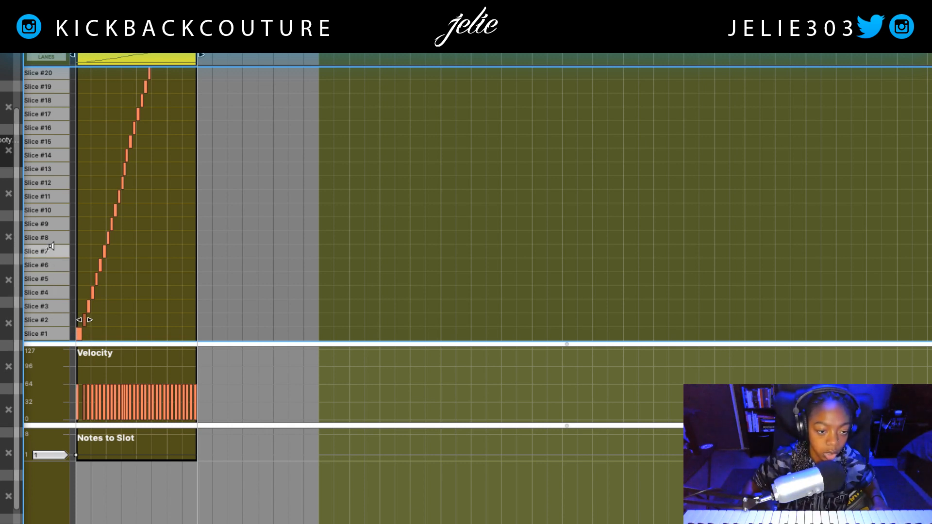
click(51, 303)
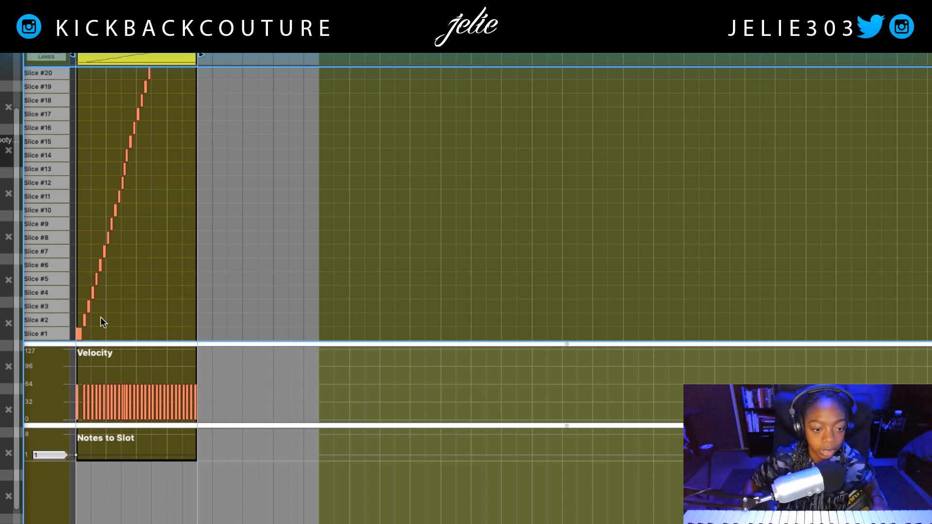
Step: Move the notes of slices 4 to 16 down onto the Slice #1, #2 and #3 rows in a varied pattern
key(h)
key(h)
key(h)
key(h)
key(h)
key(h)
key(h)
key(h)
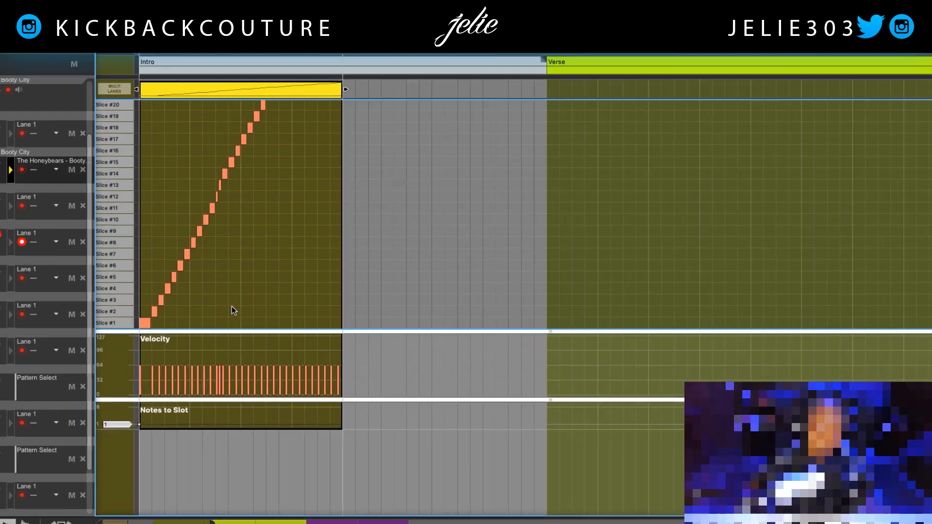
key(h)
key(h)
key(h)
key(h)
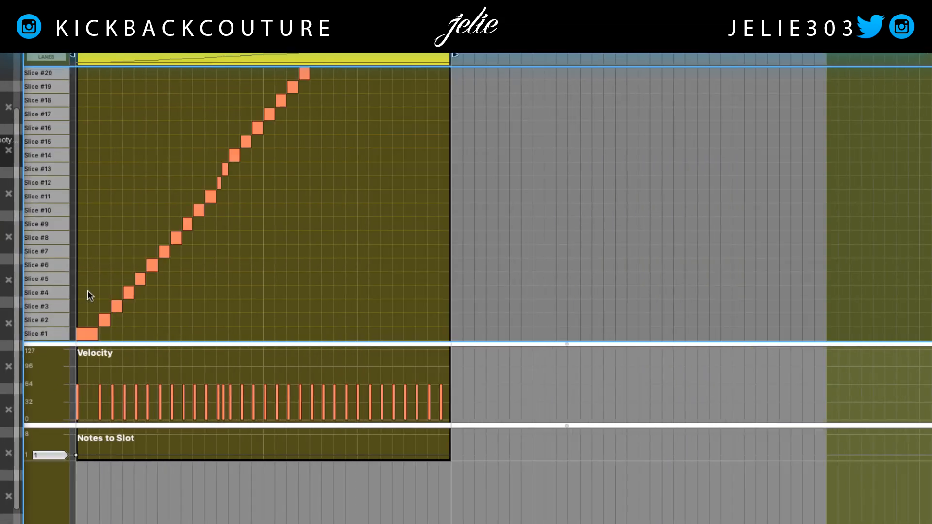
drag(139, 282, 130, 306)
drag(151, 267, 151, 307)
drag(161, 250, 161, 314)
drag(173, 236, 187, 334)
drag(197, 209, 209, 306)
drag(219, 182, 224, 320)
drag(234, 155, 246, 320)
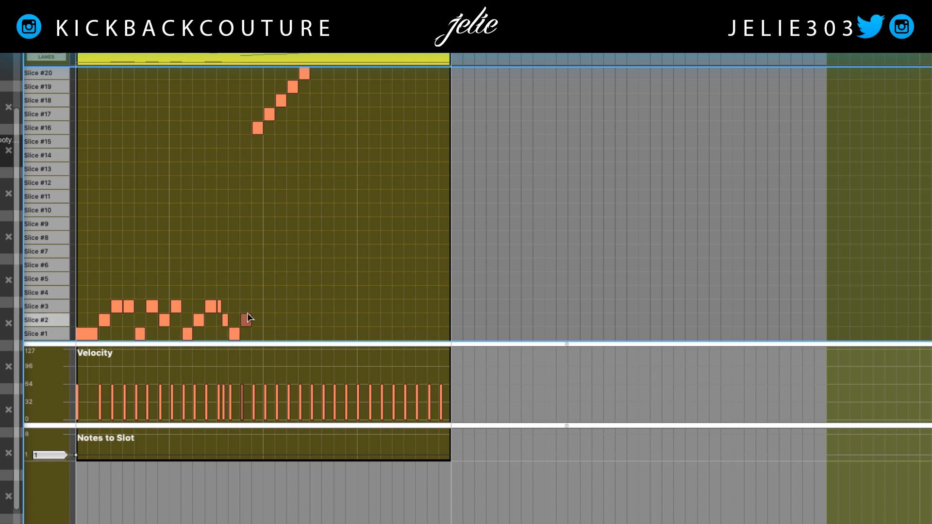
drag(258, 129, 258, 334)
Step: Move the notes of slices 17 to 22 down onto the Slice #1, #2 and #3 rows
scroll(281, 253, up, 5)
scroll(283, 256, down, 3)
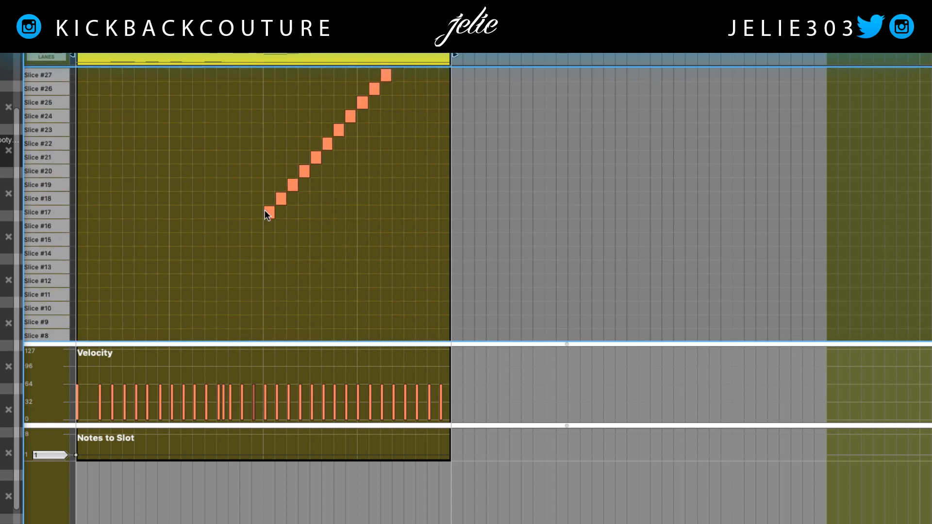
click(268, 212)
drag(270, 212, 270, 334)
drag(282, 100, 292, 278)
drag(305, 73, 305, 320)
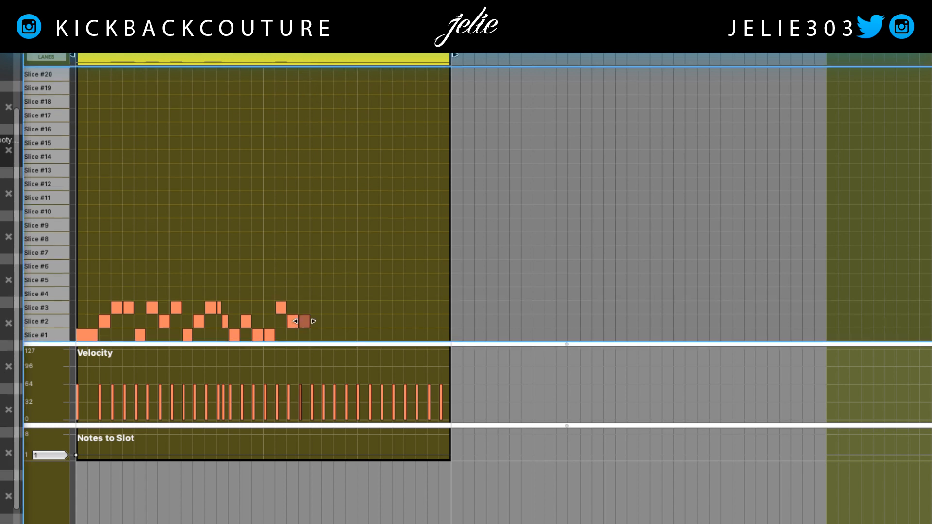
scroll(316, 183, up, 3)
drag(317, 183, 316, 307)
scroll(320, 242, up, 3)
drag(326, 164, 327, 320)
Step: Move the notes of slices 24, 26 and 27 down onto the lowest three slice rows
scroll(335, 243, up, 5)
click(338, 251)
click(350, 241)
drag(351, 245, 349, 311)
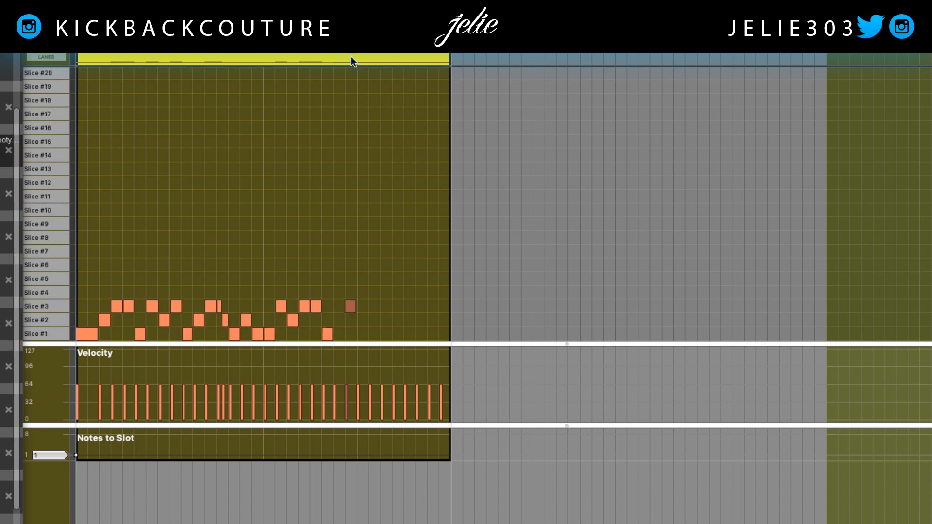
scroll(373, 131, up, 4)
click(374, 126)
drag(372, 124, 374, 333)
scroll(380, 73, up, 4)
click(387, 96)
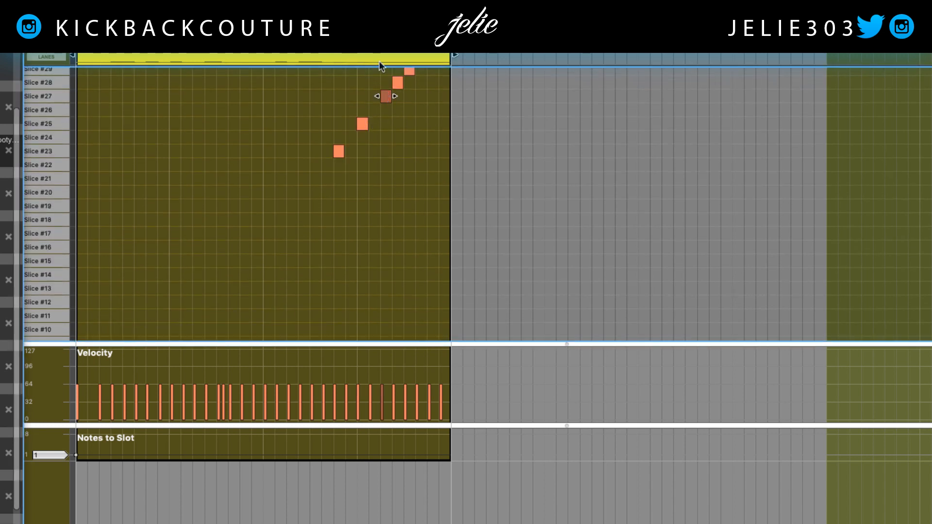
drag(387, 96, 387, 320)
Step: Move the note of slice 28 and the notes from slice 30 upward down onto the lowest three slice rows
scroll(388, 82, up, 4)
click(397, 84)
drag(397, 84, 398, 326)
scroll(408, 97, up, 4)
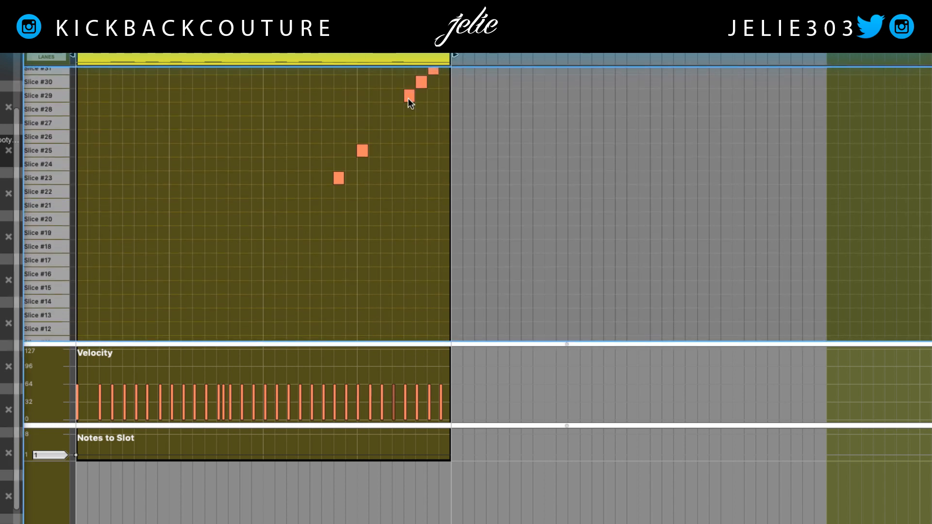
click(423, 102)
click(421, 104)
shift+click(443, 78)
drag(444, 78, 444, 330)
scroll(437, 184, up, 4)
click(432, 179)
click(371, 44)
Step: Select the remaining notes on slices 23, 25 and 29 and move them down onto the lowest slice rows
scroll(354, 97, up, 5)
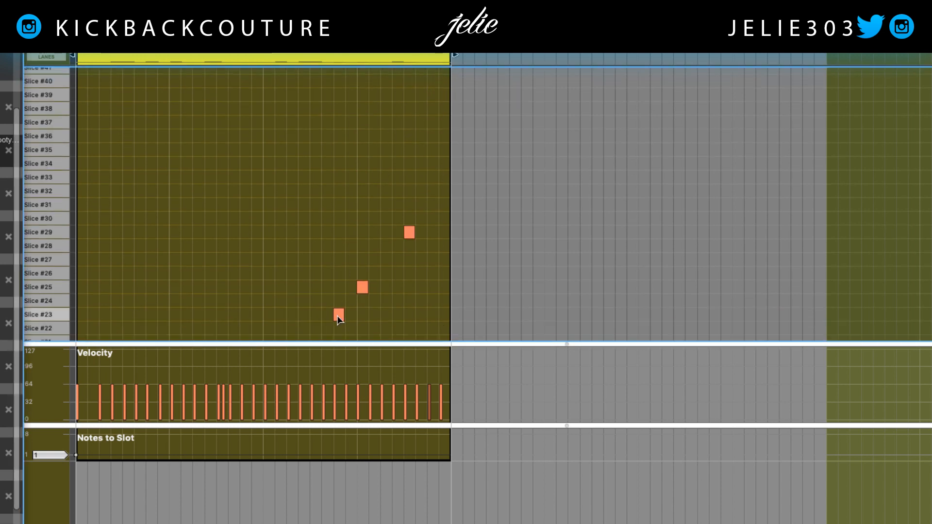
click(363, 287)
click(410, 233)
drag(429, 197, 296, 322)
Step: Turn off loop playback on the Dr. OctoRex and return from note editing to the arrangement
drag(346, 37, 347, 91)
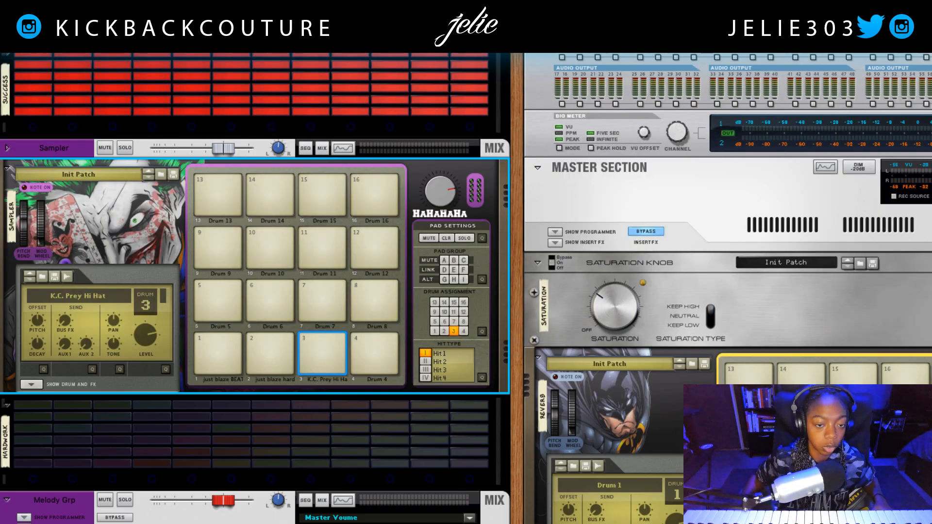
scroll(221, 482, down, 10)
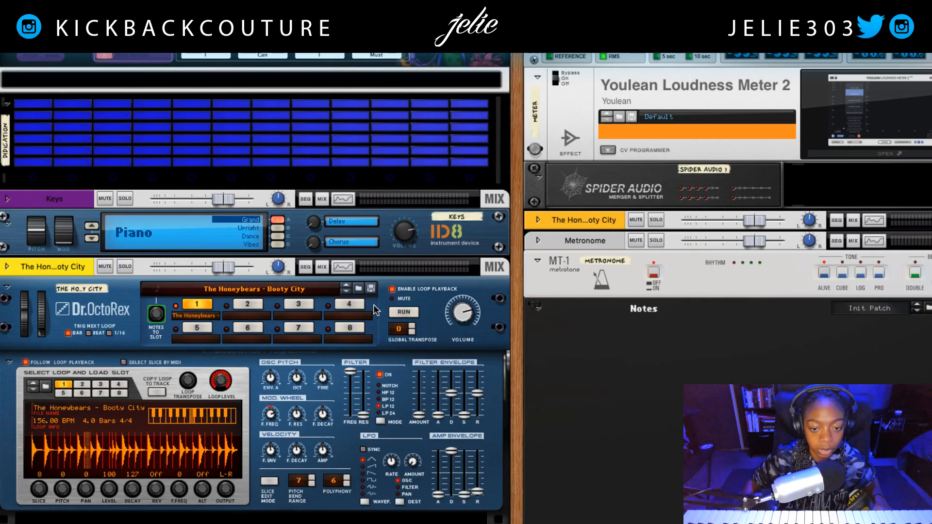
key(F7)
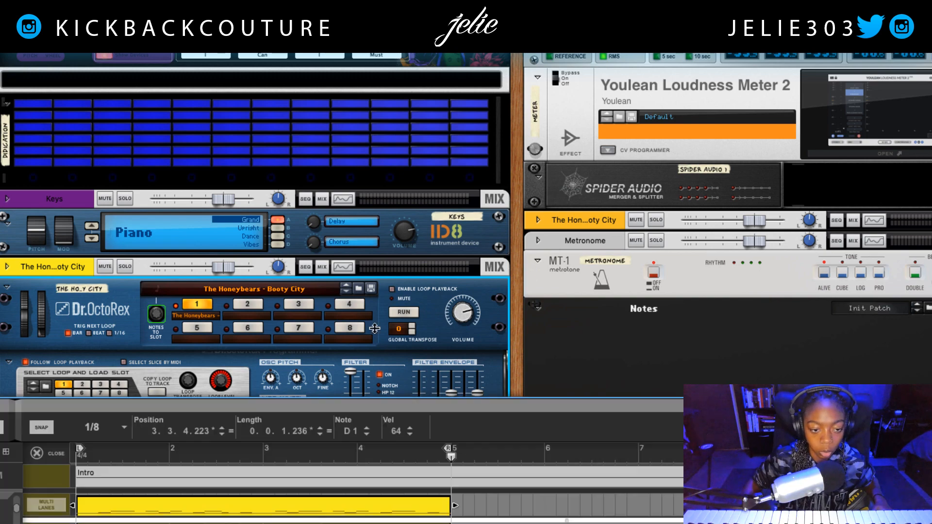
click(37, 165)
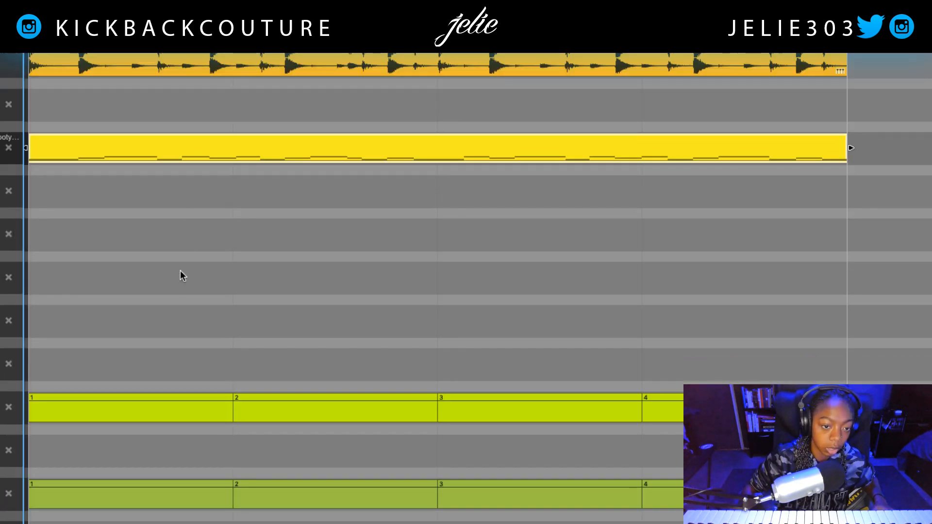
scroll(180, 269, up, 2)
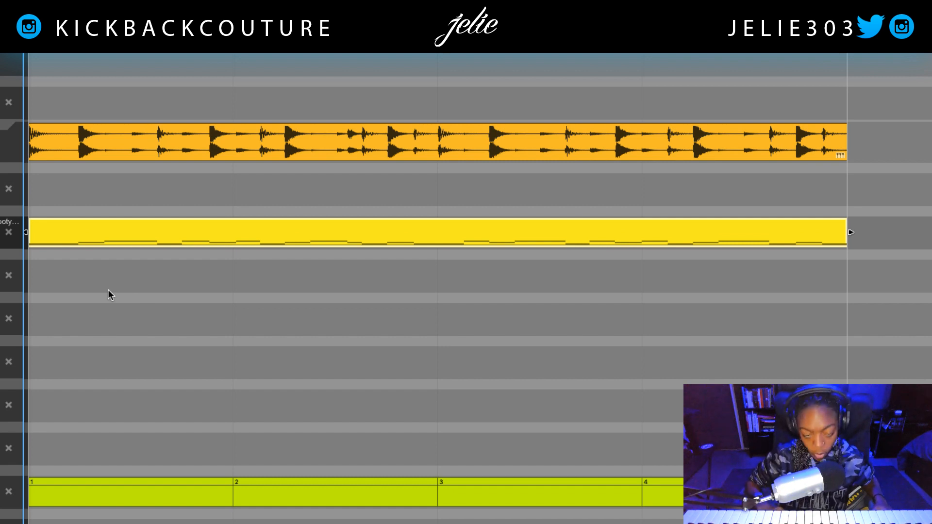
Step: Play the rearranged Dr. OctoRex clip from the start and copy it onto the Sampler track
key(space)
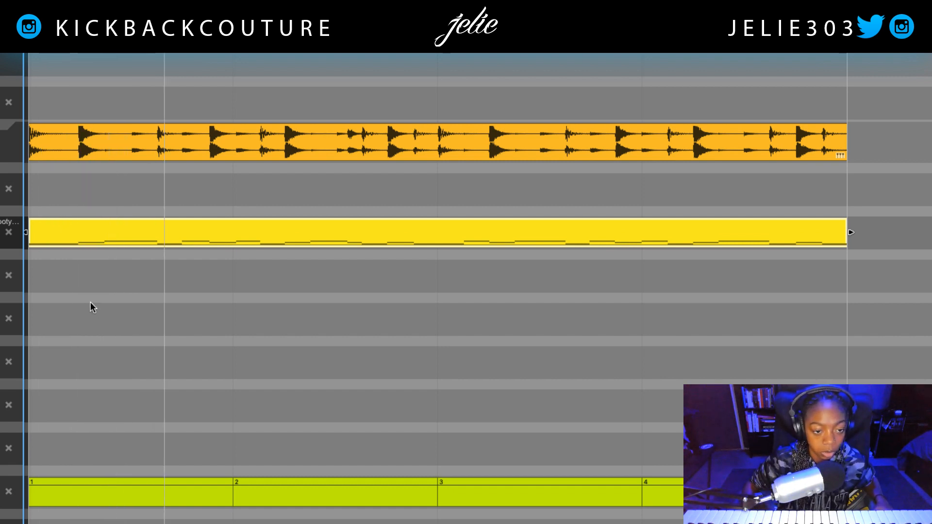
key(space)
click(20, 227)
key(shift+Return)
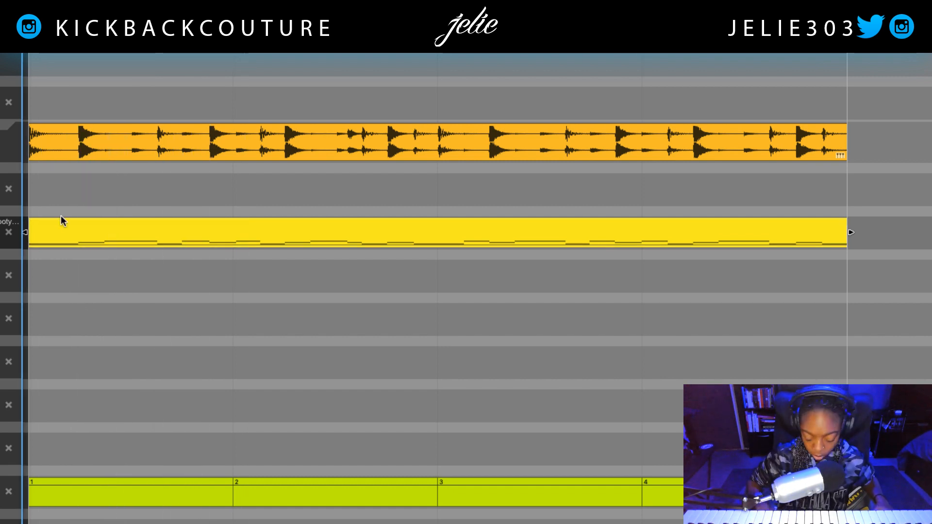
key(space)
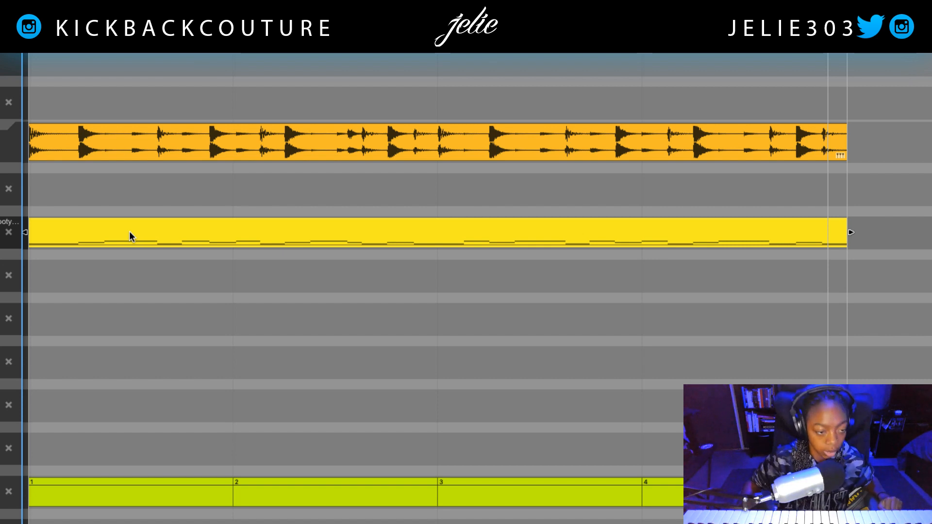
drag(129, 232, 115, 324)
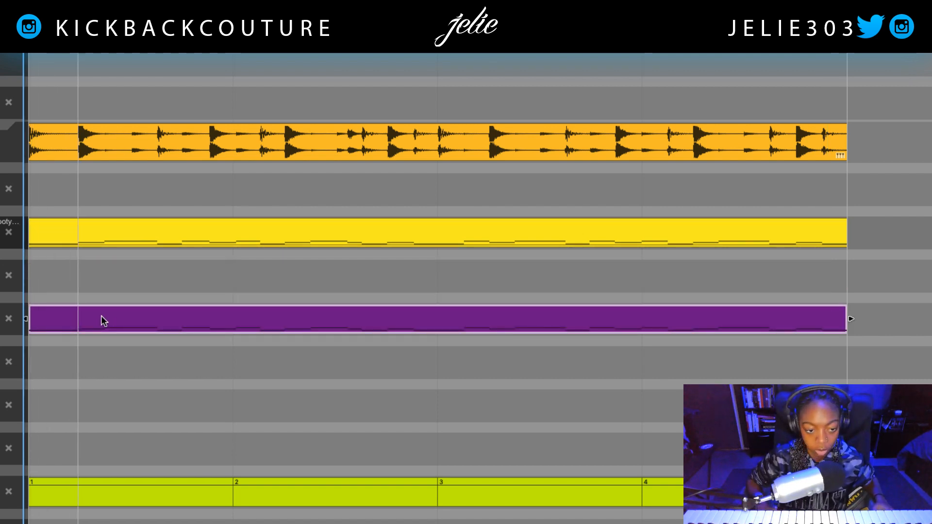
Step: Lower the volume of the Dr. OctoRex in the rack
drag(150, 29, 196, 474)
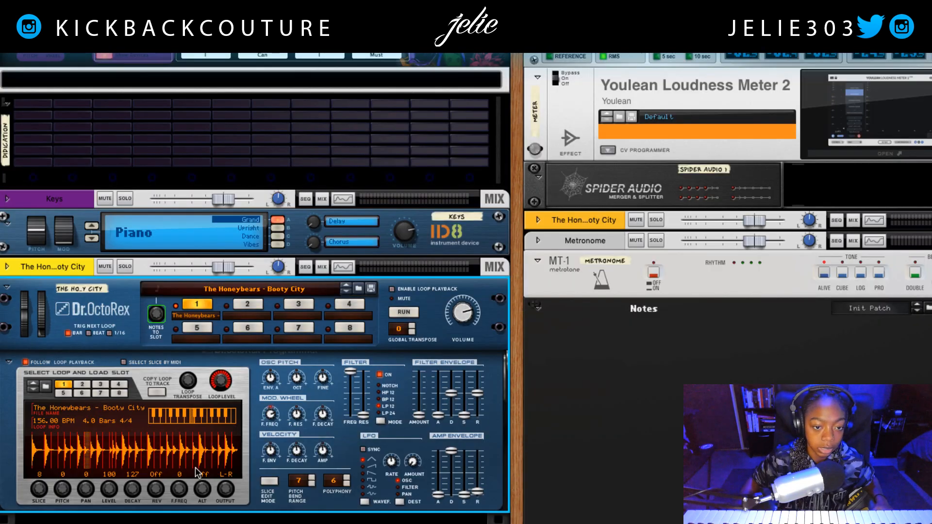
scroll(208, 416, down, 1)
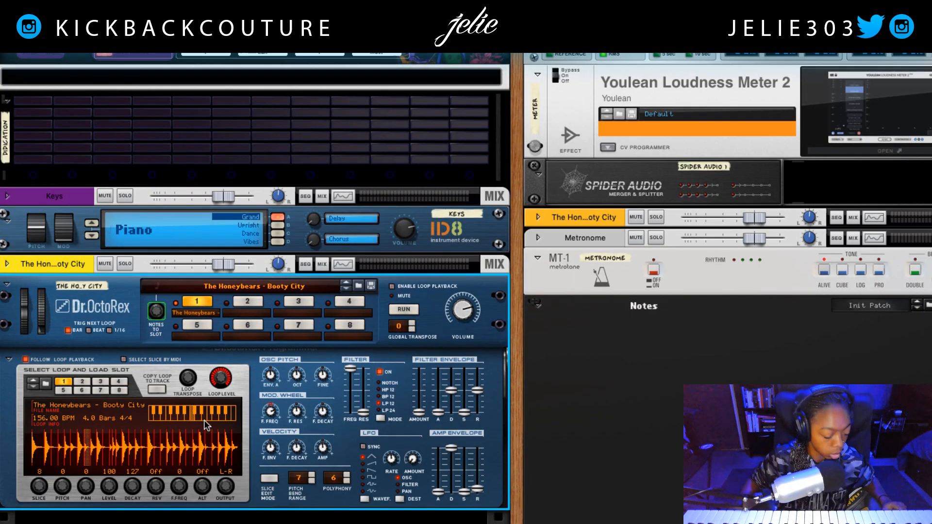
scroll(204, 421, up, 10)
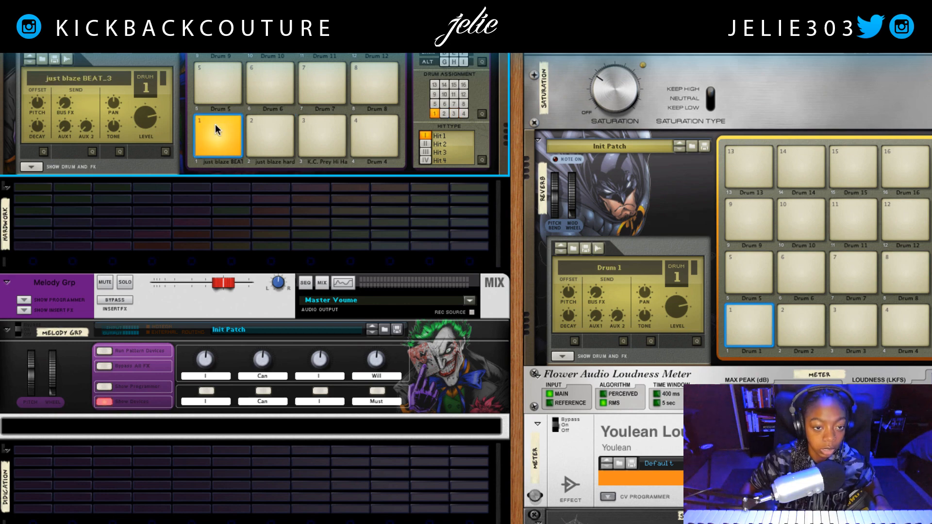
scroll(205, 440, up, 6)
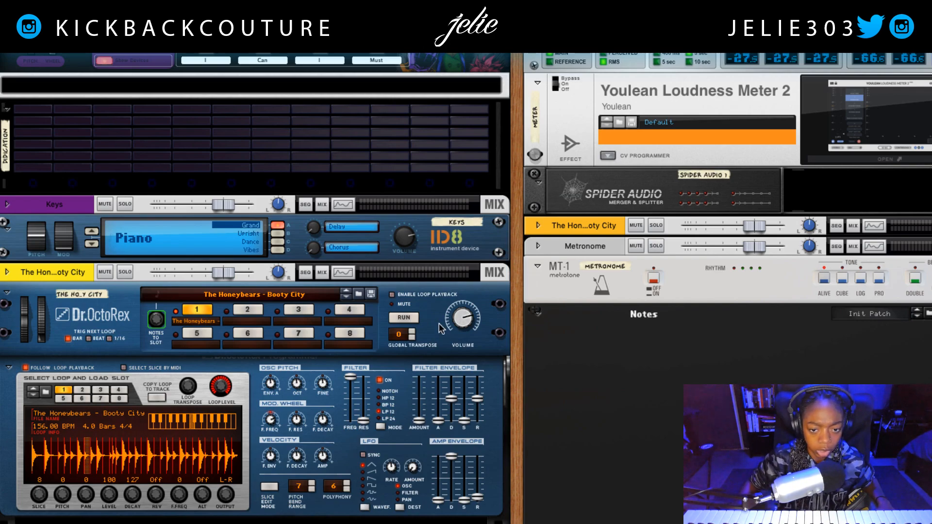
click(458, 330)
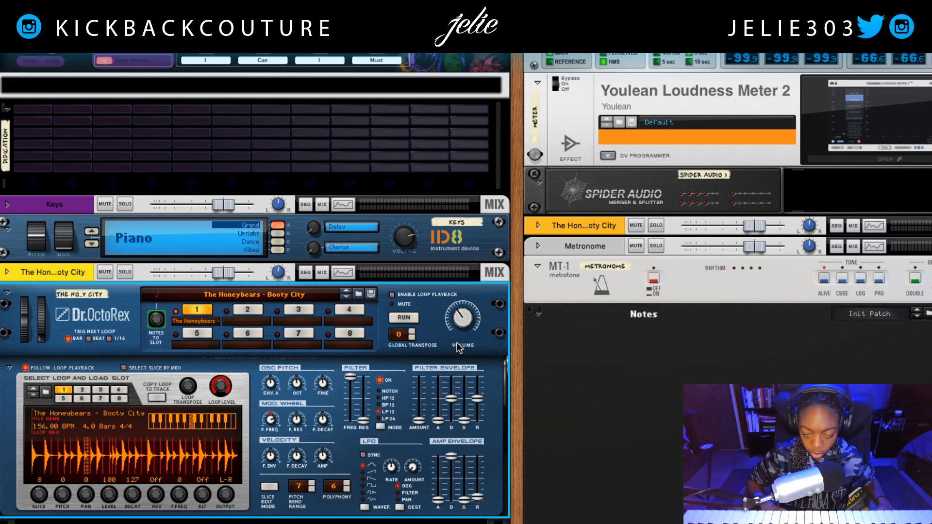
Step: Play the song and add a high-pass filter at 187.1 Hz to the Dr. OctoRex channel's EQ
key(space)
click(346, 272)
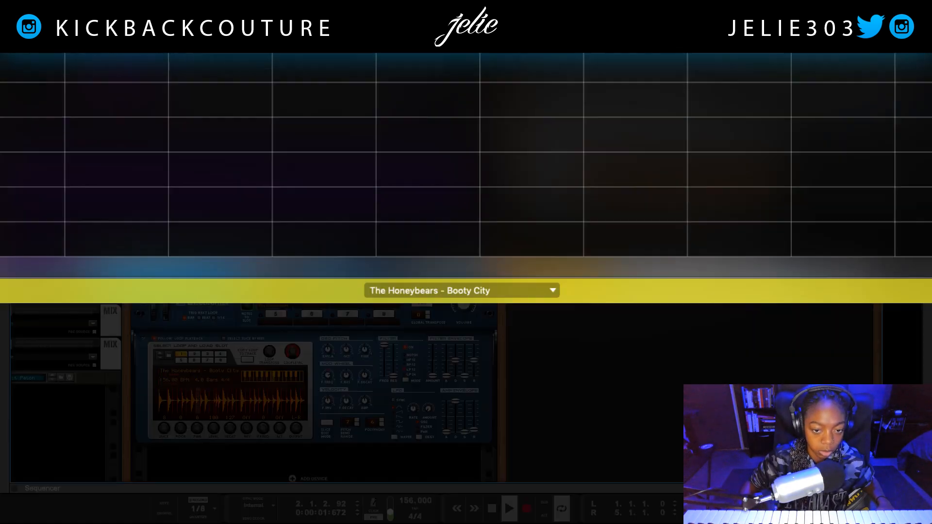
click(295, 152)
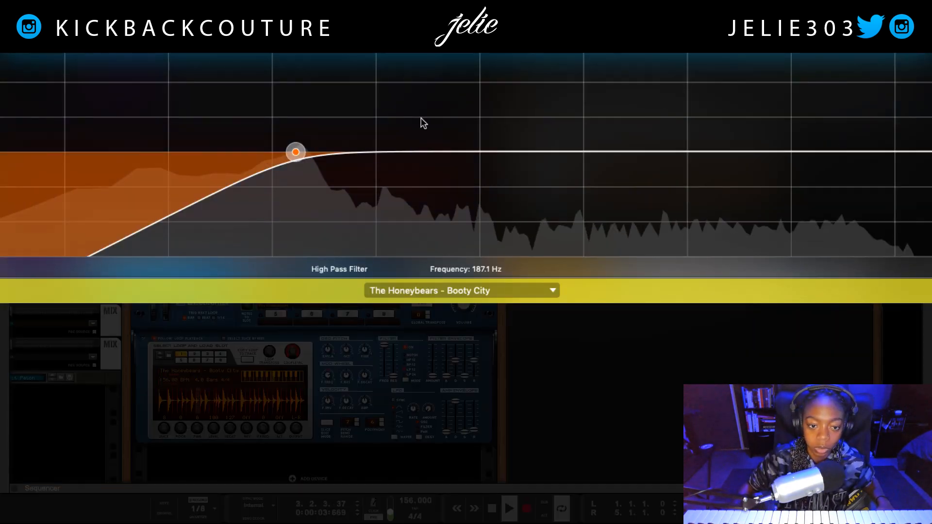
Step: Solo the Sampler drum pad channel in the rack during playback
scroll(51, 159, up, 10)
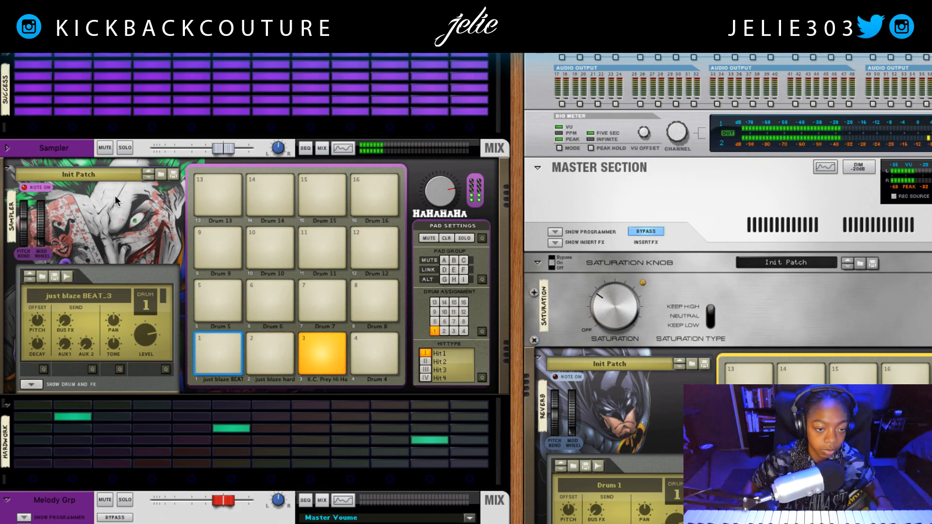
click(127, 148)
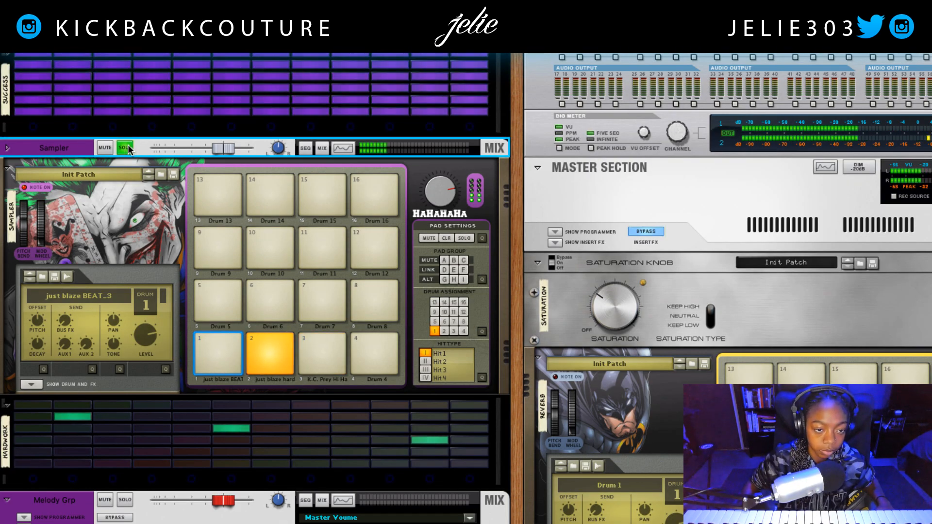
Step: Balance the sampler's pad levels: drum 1 at 127, drum 3 at 72 and drum 2 at 100
click(214, 345)
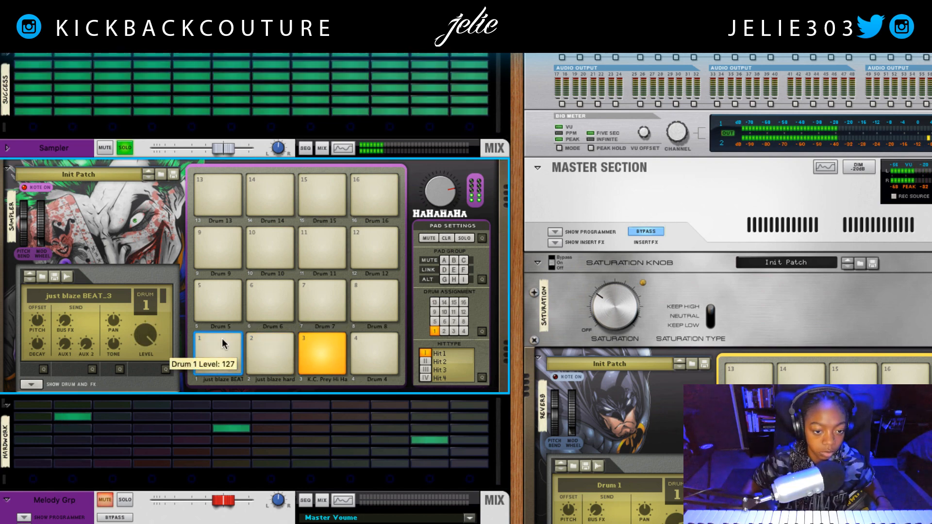
click(257, 348)
drag(147, 343, 144, 342)
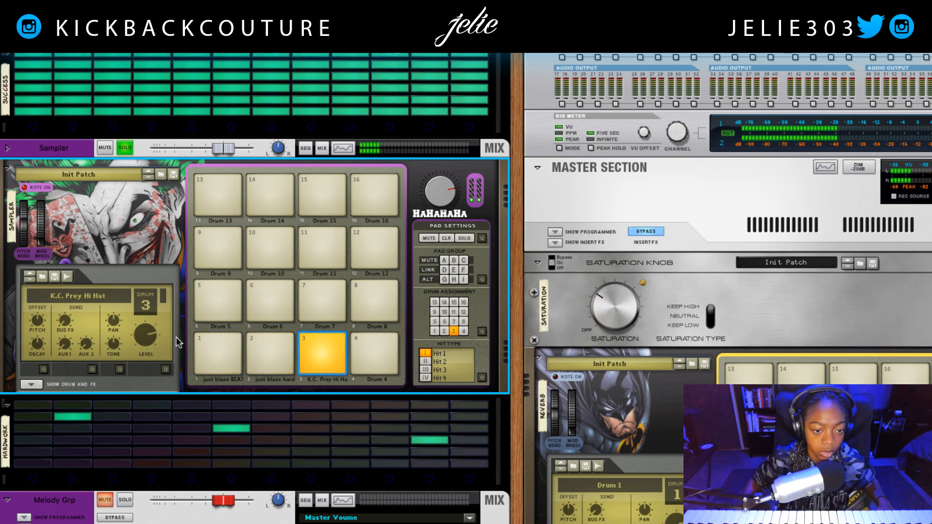
click(311, 366)
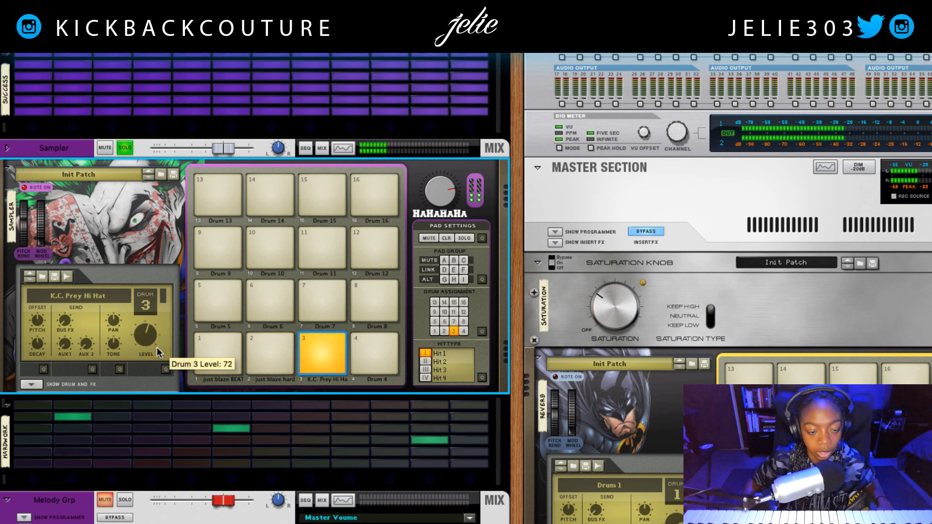
click(261, 355)
drag(148, 333, 144, 321)
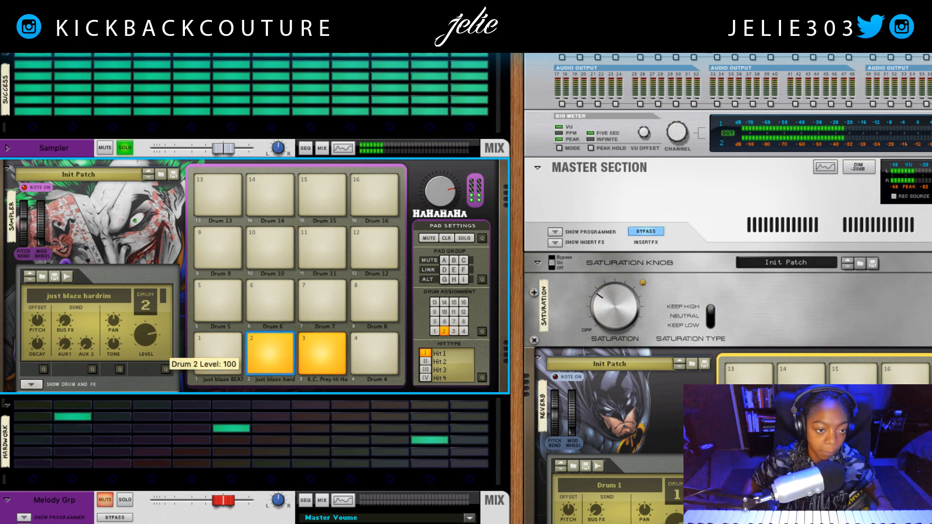
Step: Unfold the Sampler mix channel, show the sampler's drum and FX section, and load a Compressor into the Bus FX slot
click(7, 147)
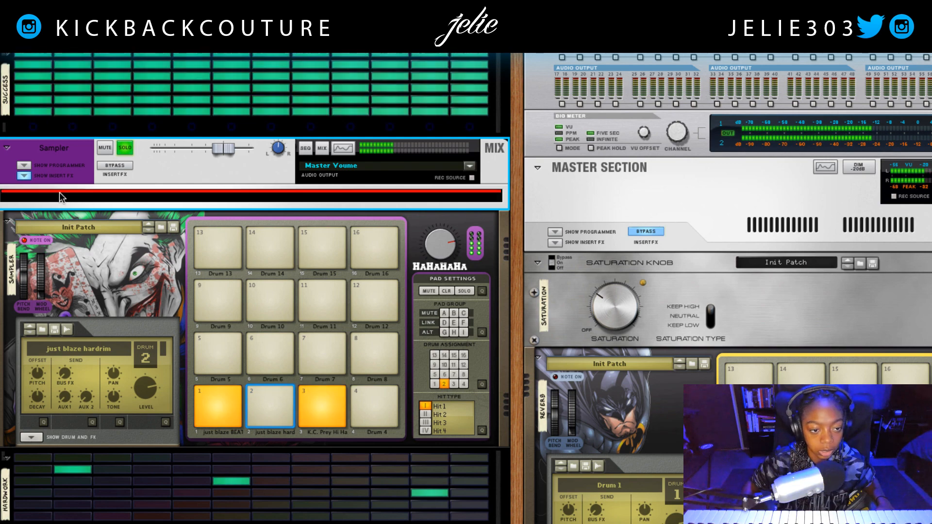
right_click(59, 191)
key(Escape)
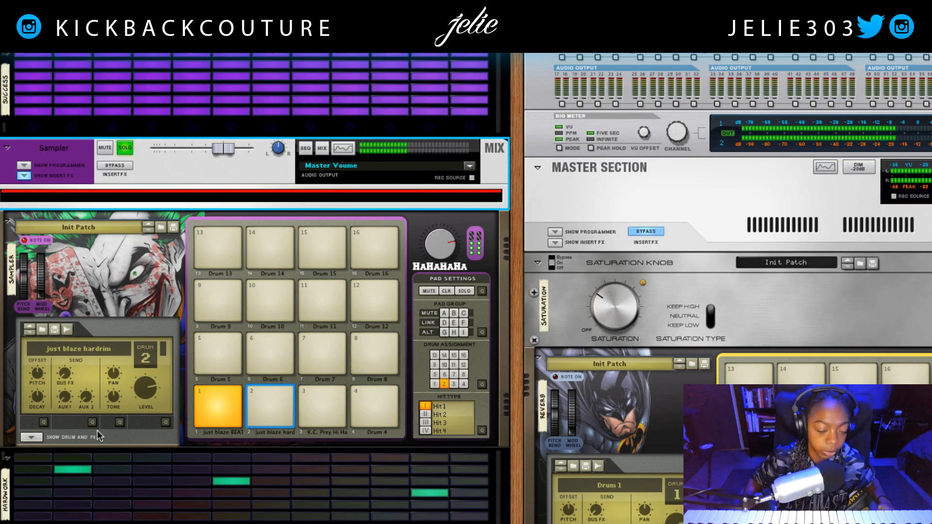
click(37, 433)
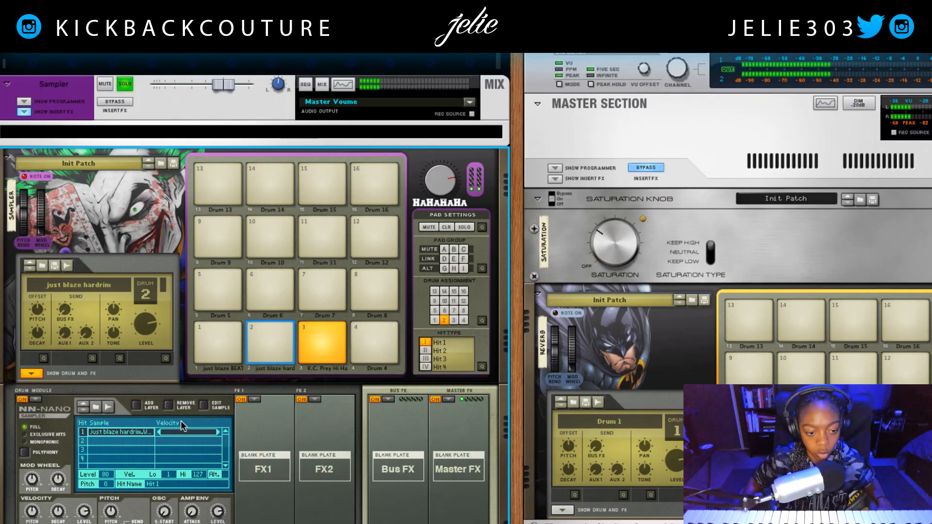
click(387, 399)
click(426, 364)
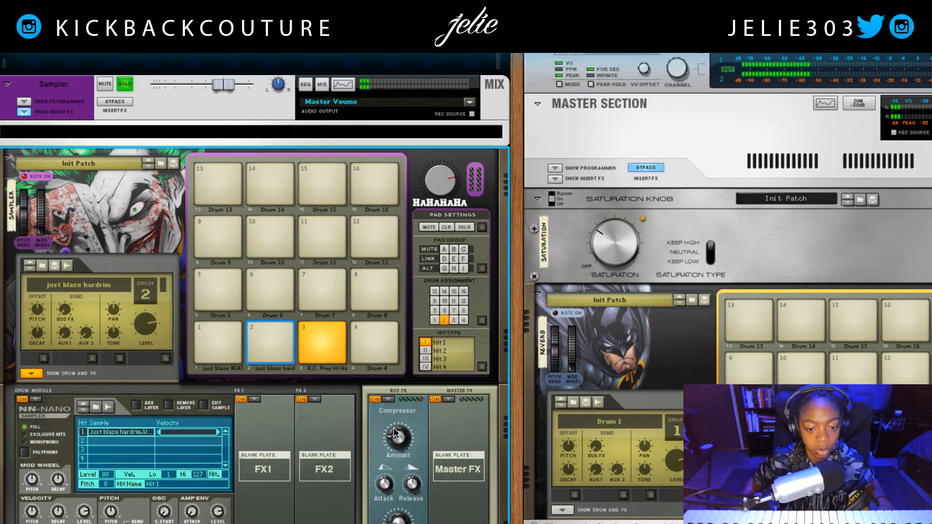
scroll(398, 435, down, 1)
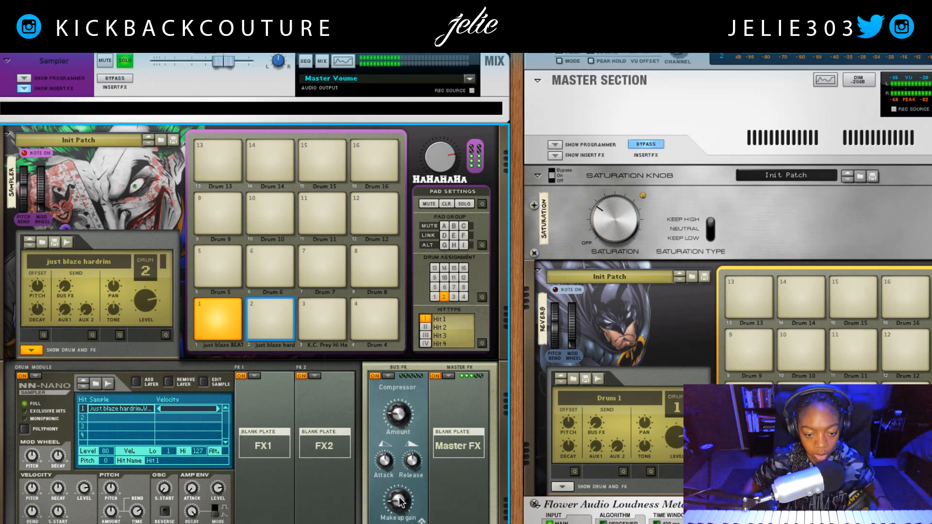
mouse_move(397, 488)
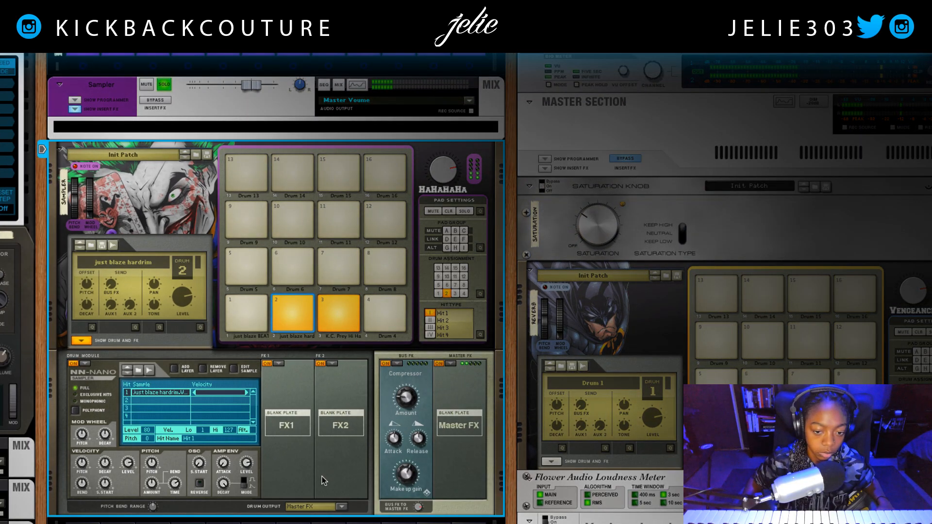
Step: Set the drum output of pads 2, 1 and 3 to Bus FX
click(314, 506)
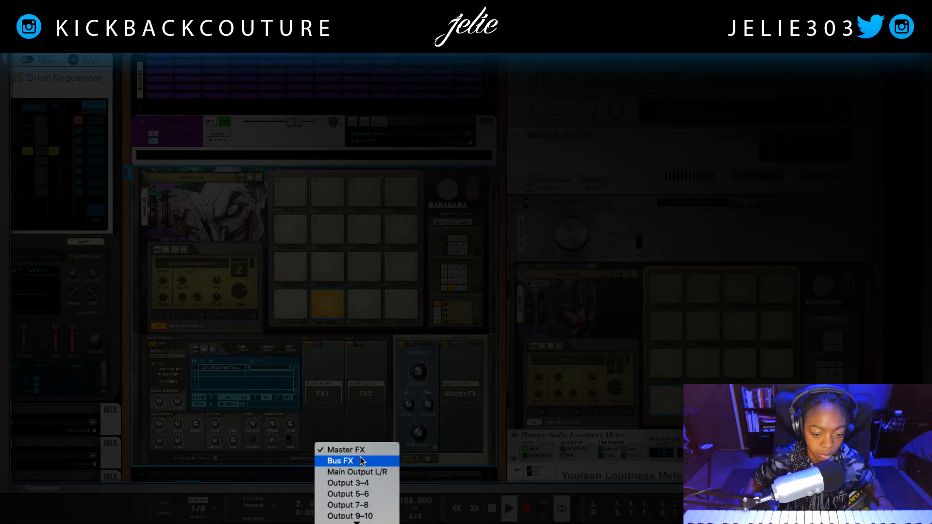
click(363, 461)
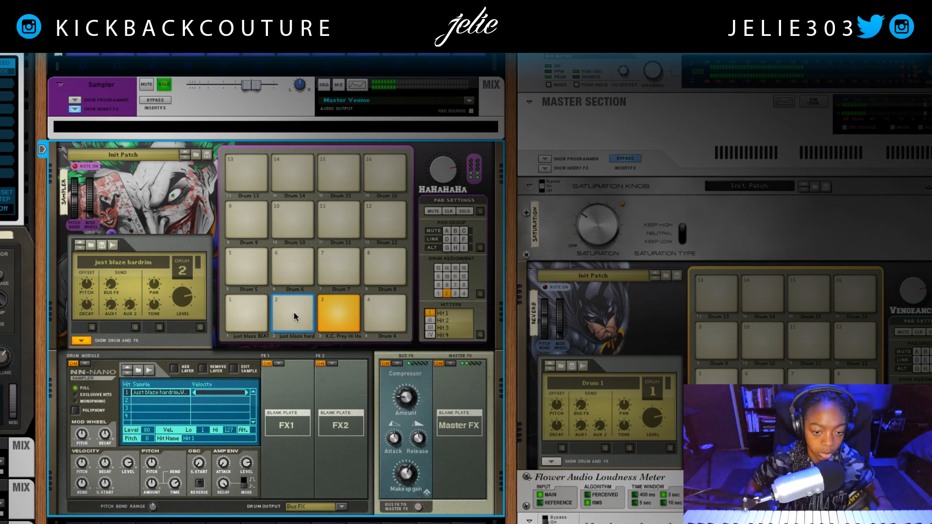
click(250, 316)
click(332, 505)
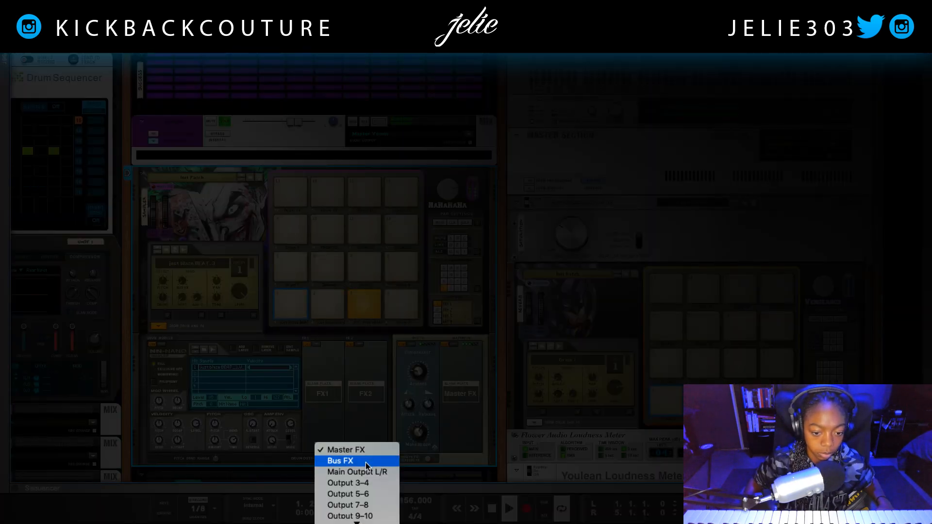
click(364, 461)
click(365, 300)
click(346, 508)
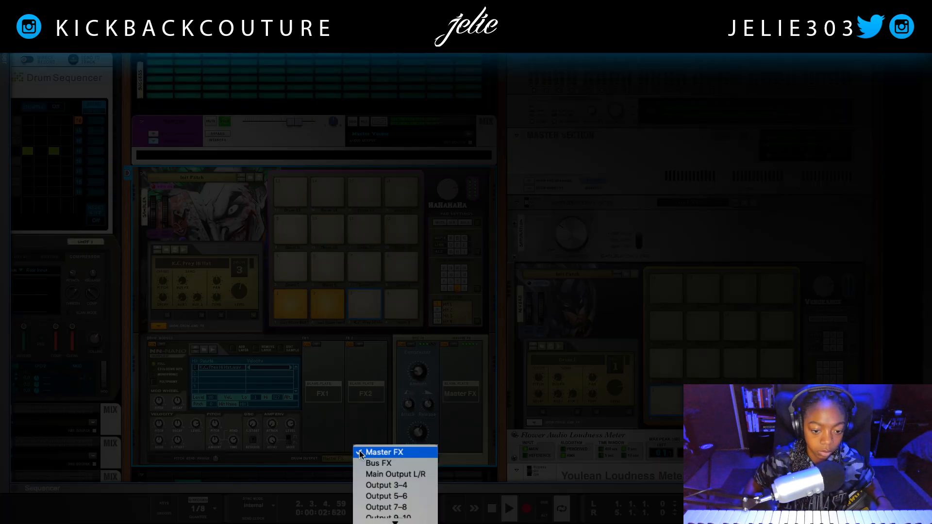
click(365, 462)
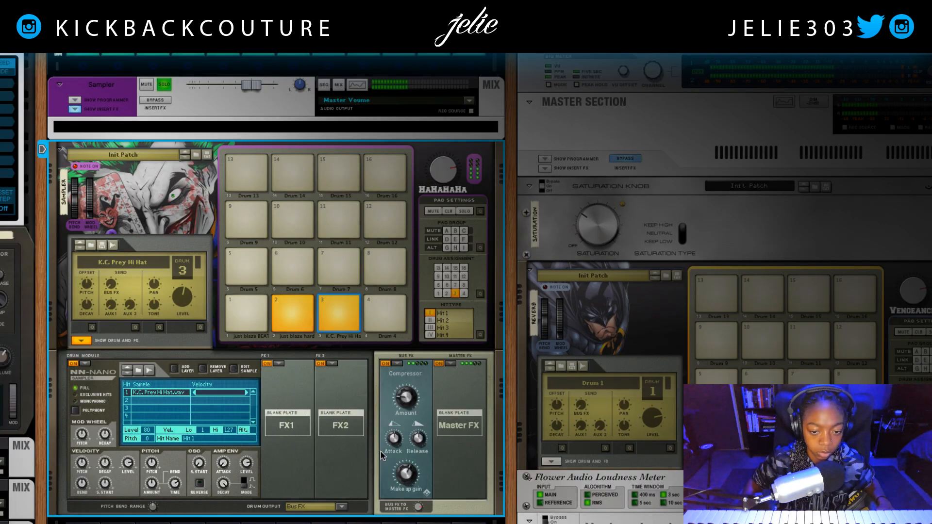
Step: Adjust drum 2's level on the sampler and turn off solo on the Sampler channel
click(287, 304)
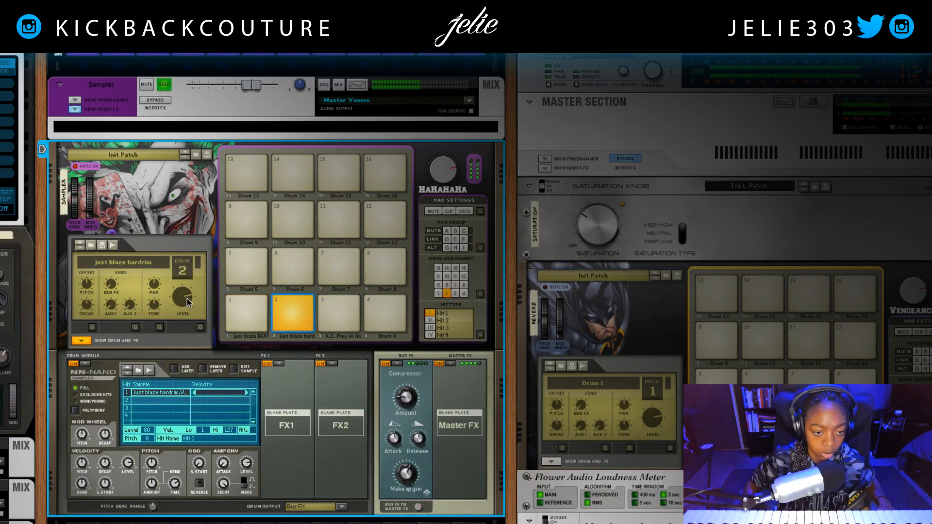
mouse_move(187, 304)
drag(188, 304, 187, 302)
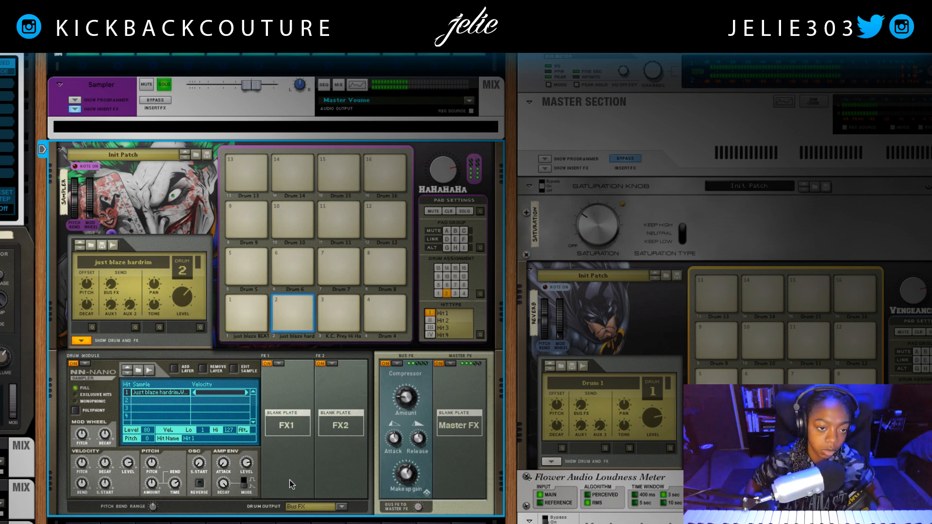
scroll(289, 480, down, 3)
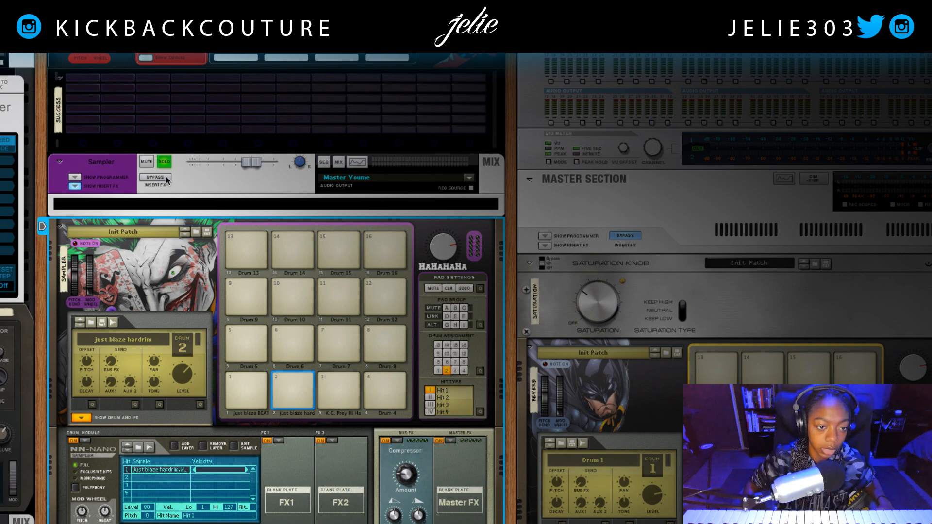
click(168, 179)
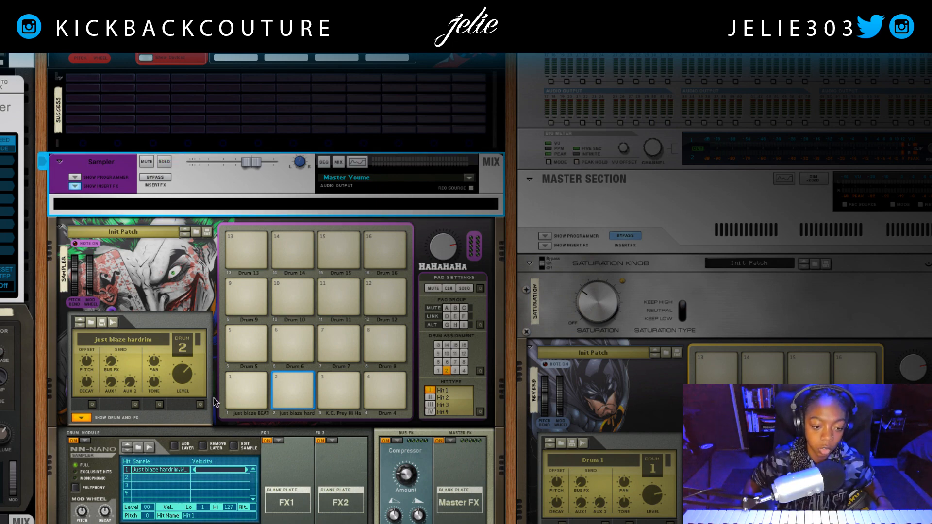
Step: Delete the rearranged clip from The Honeybears - Booty City Dr. OctoRex track and return to the rack
scroll(216, 423, down, 8)
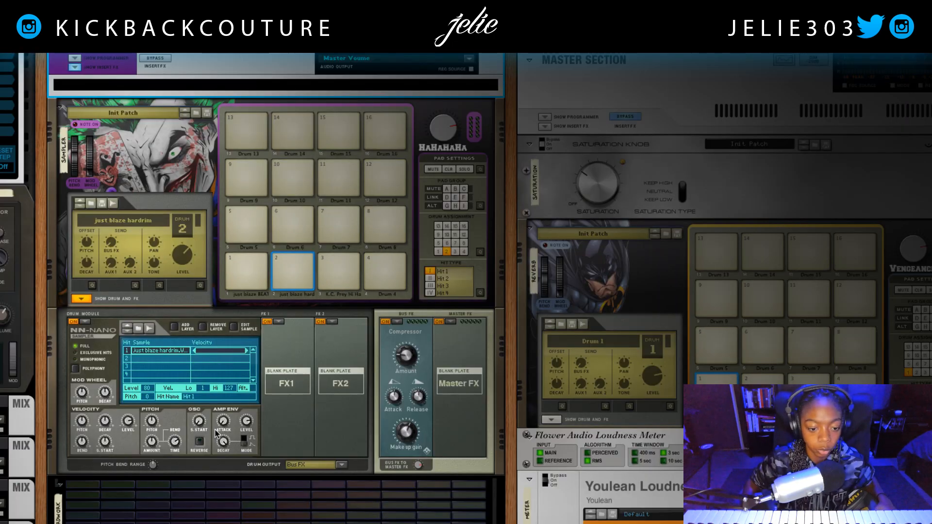
scroll(213, 440, down, 5)
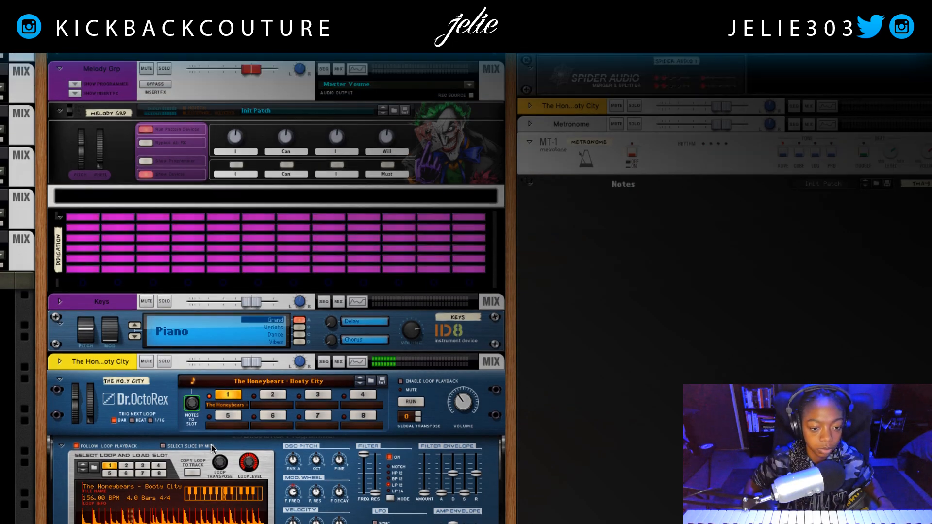
scroll(213, 447, left, 1)
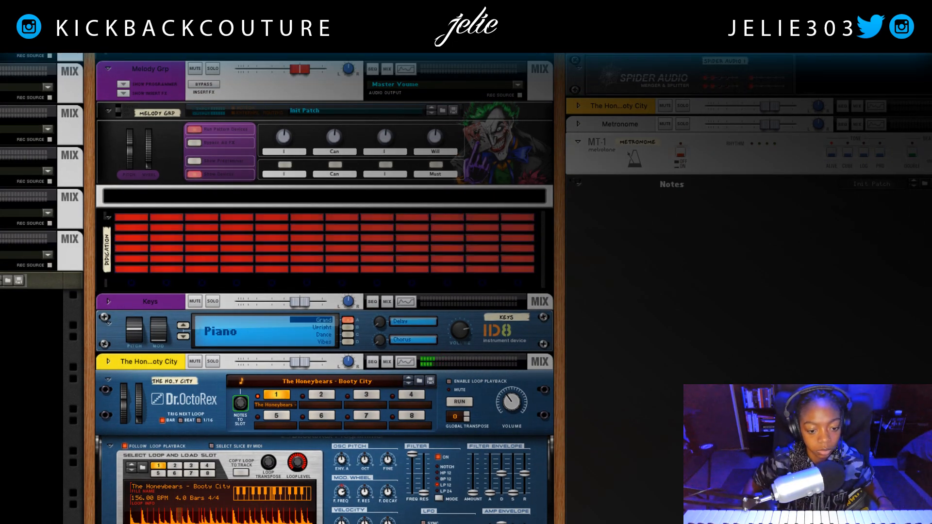
drag(228, 523, 230, 53)
click(281, 237)
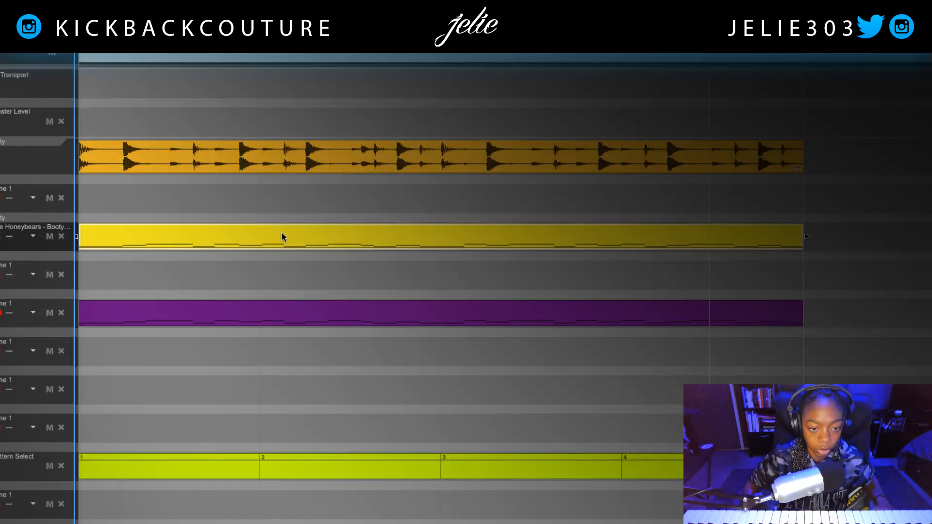
key(Delete)
key(F6)
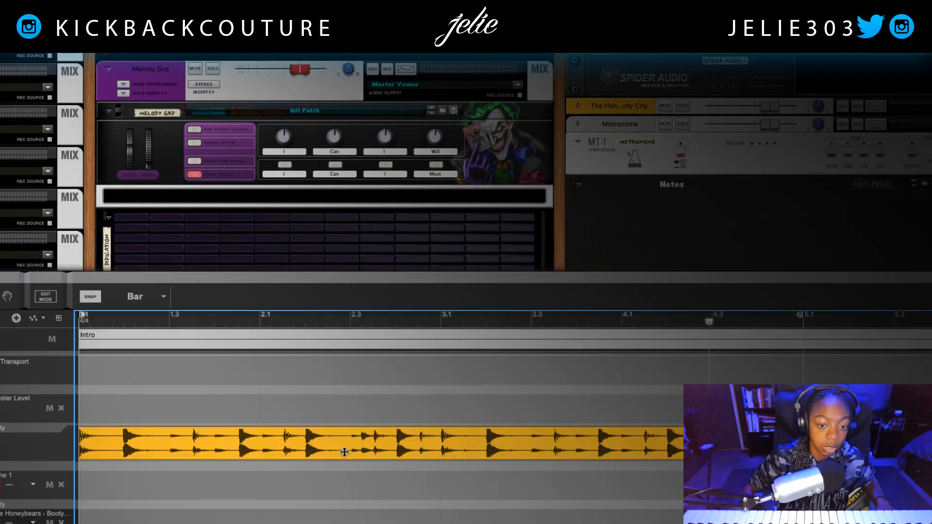
Step: Copy the original Booty City loop from Dr. OctoRex to its track and review the slice notes in the clip
right_click(207, 405)
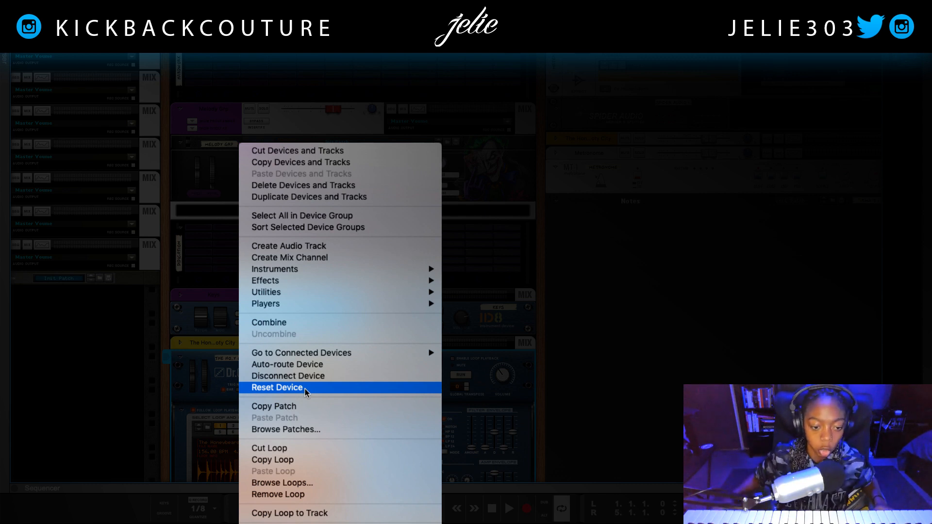
click(306, 513)
drag(280, 523, 254, 66)
double_click(295, 323)
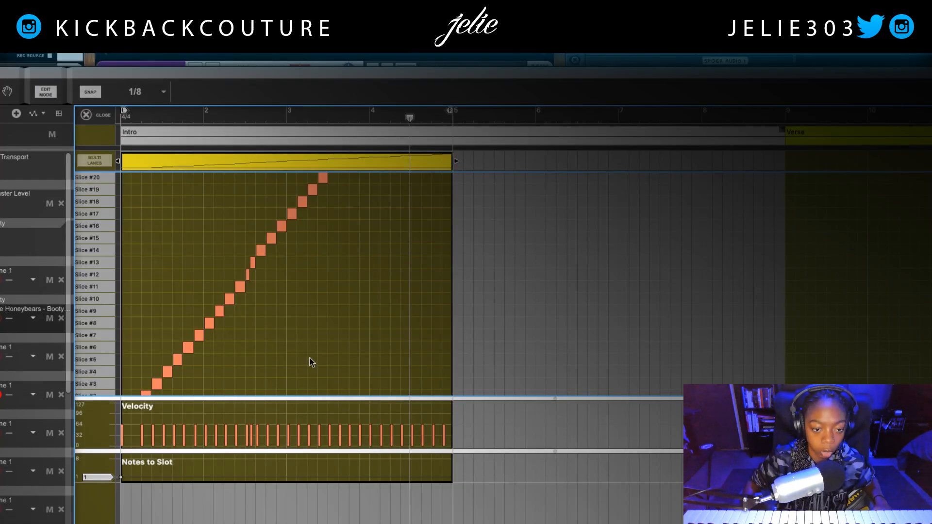
scroll(311, 362, up, 5)
scroll(308, 352, down, 8)
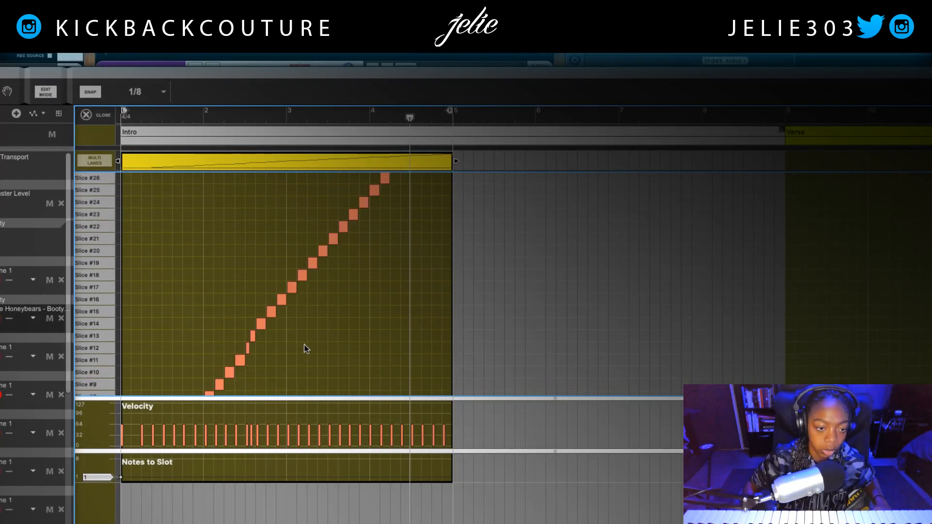
click(85, 115)
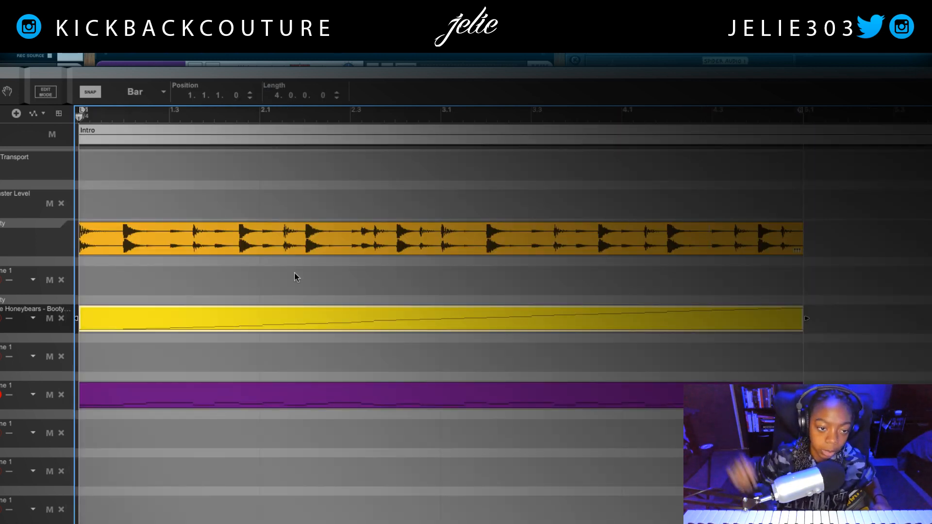
Step: Play the copied original loop and fold the Dr. OctoRex device in the rack
key(space)
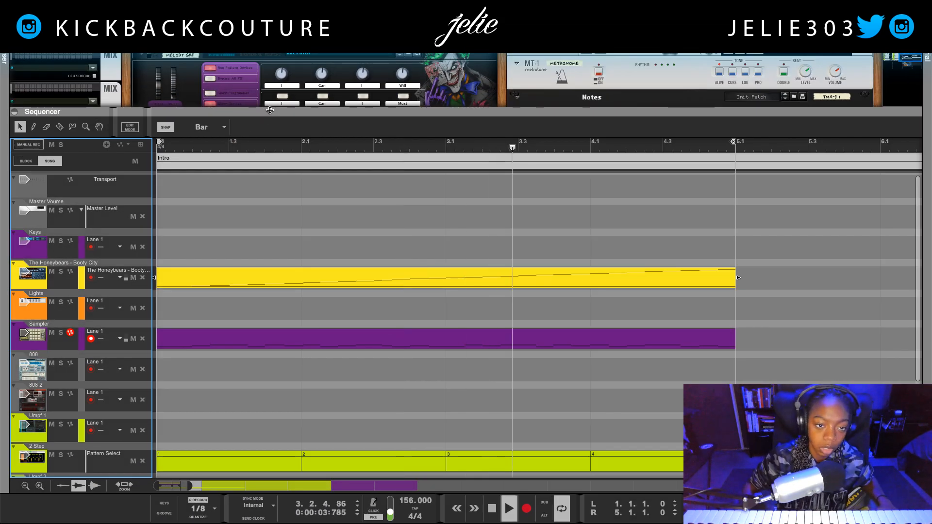
drag(270, 111, 257, 487)
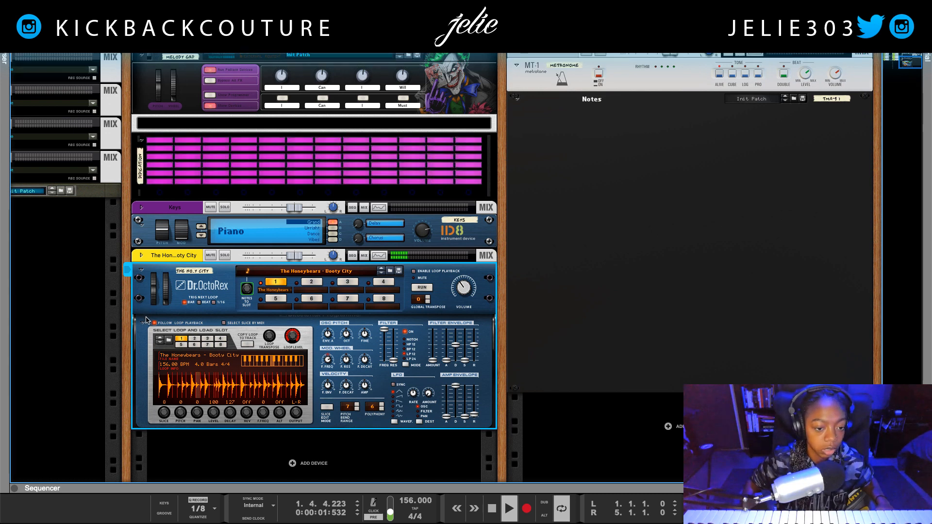
scroll(147, 320, up, 1)
click(142, 279)
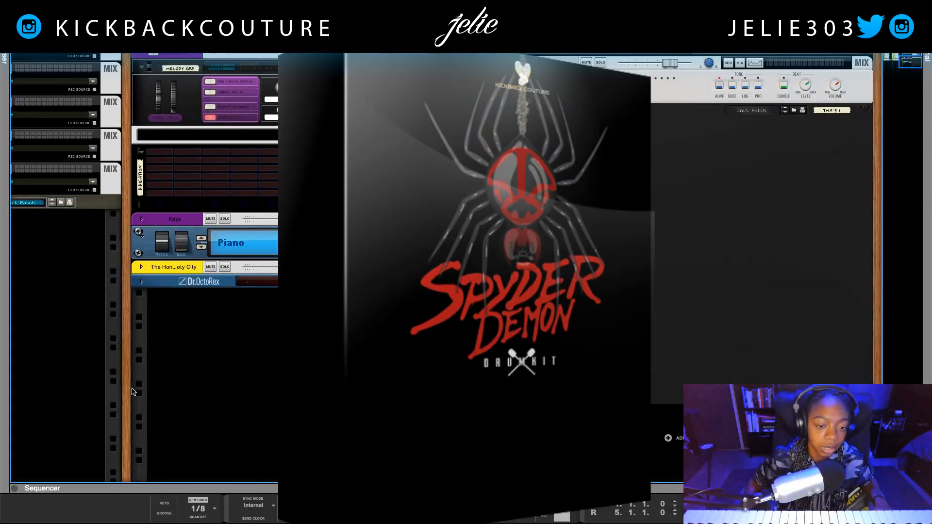
Step: Stretch the El Hazard - Ifurita's Prayer - 1 audio clip to eight bars, play it, and stretch it down to four bars
scroll(133, 394, left, 2)
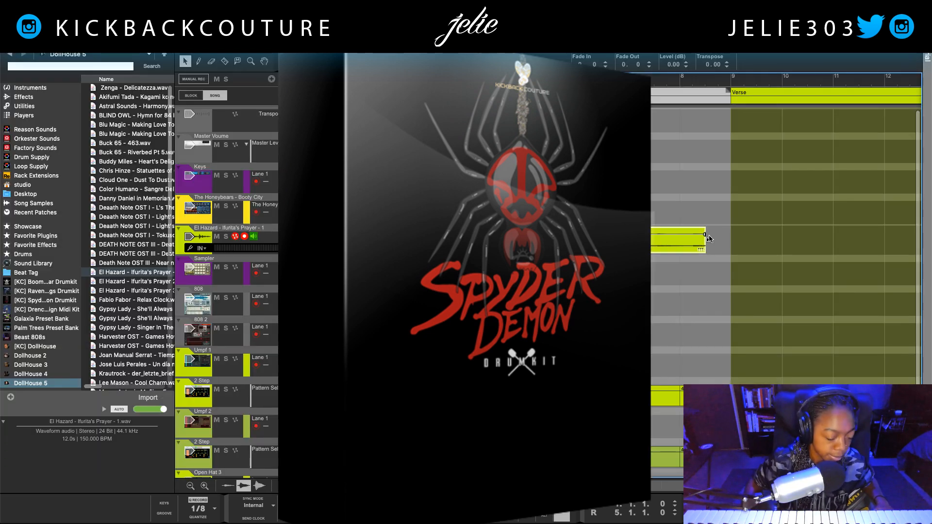
drag(708, 237, 730, 238)
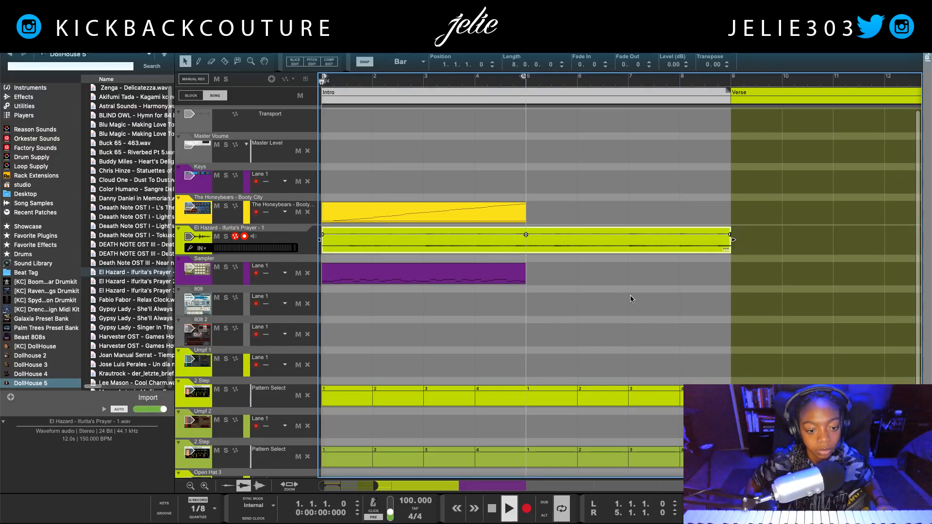
key(space)
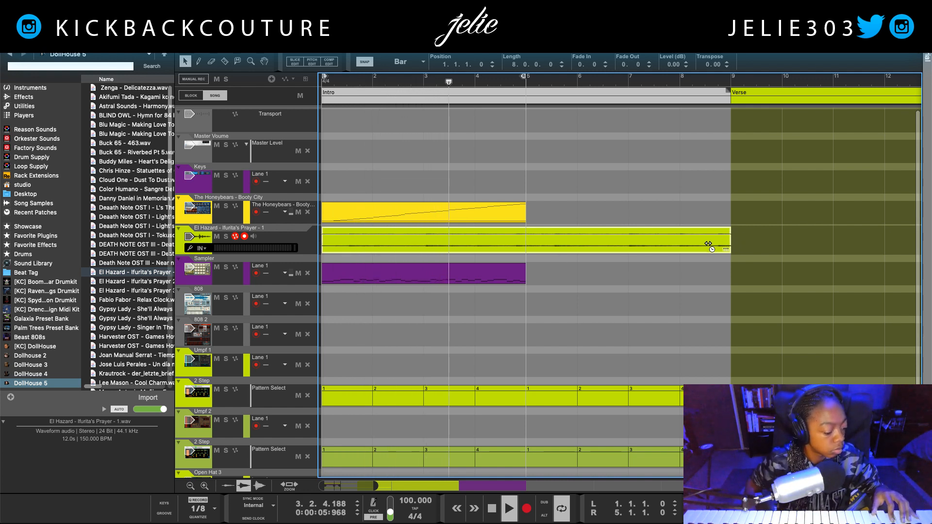
drag(708, 243, 515, 245)
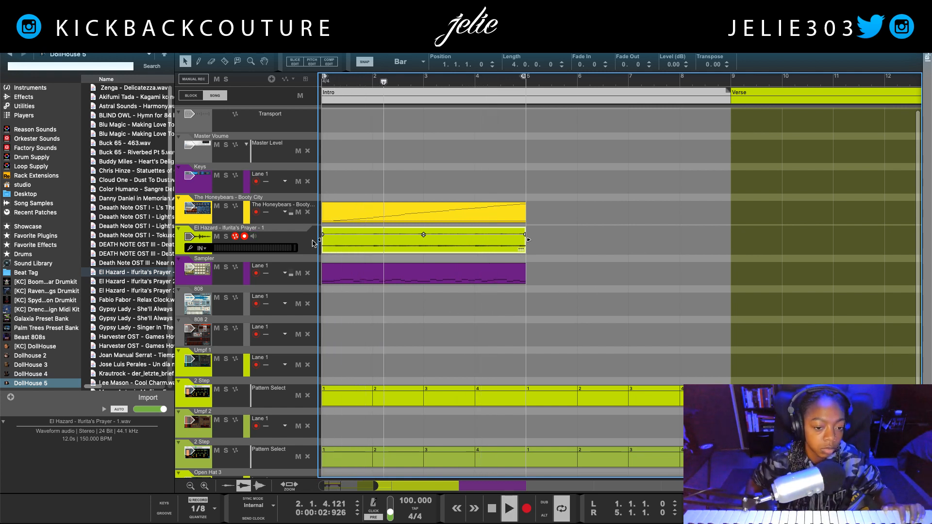
Step: Add the El Hazard - Ifurita's Prayer 2 sample at bar 5 of the El Hazard audio track and stretch it to four bars
key(F3)
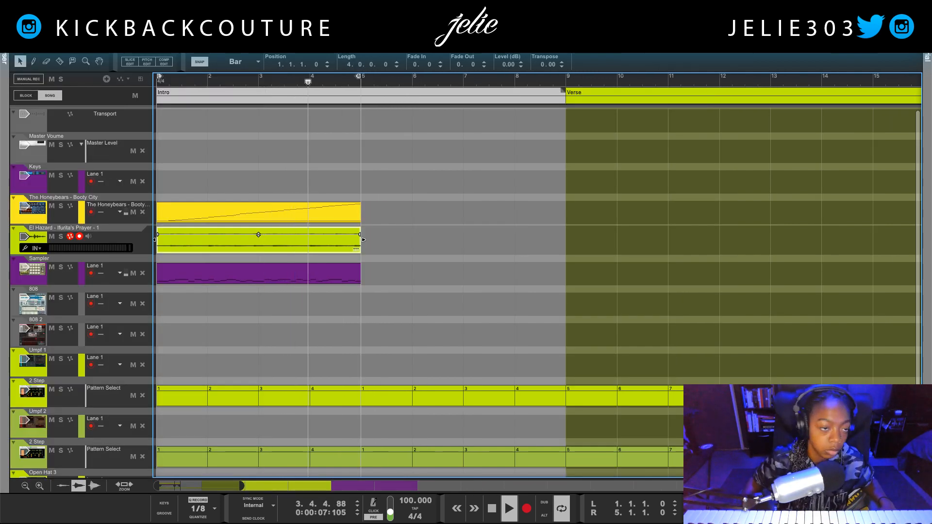
key(F3)
scroll(119, 232, down, 3)
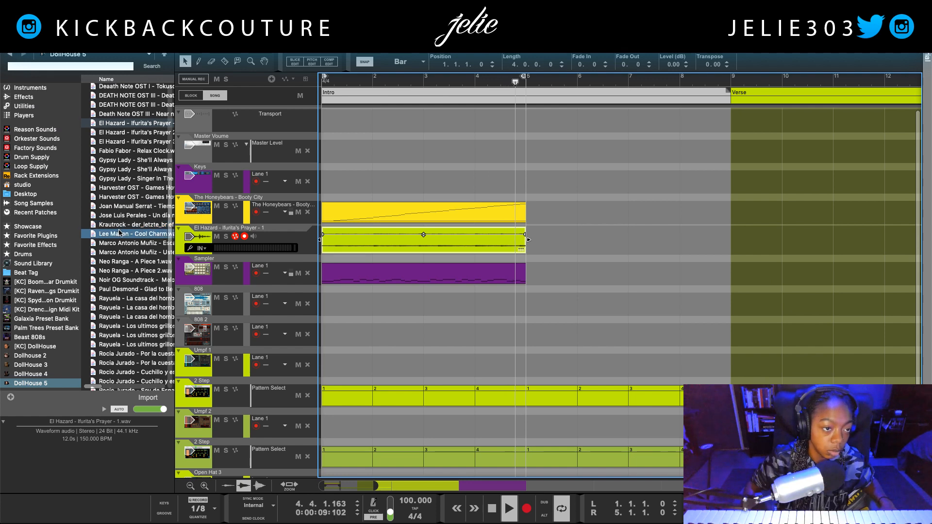
scroll(119, 232, up, 4)
drag(119, 223, 525, 243)
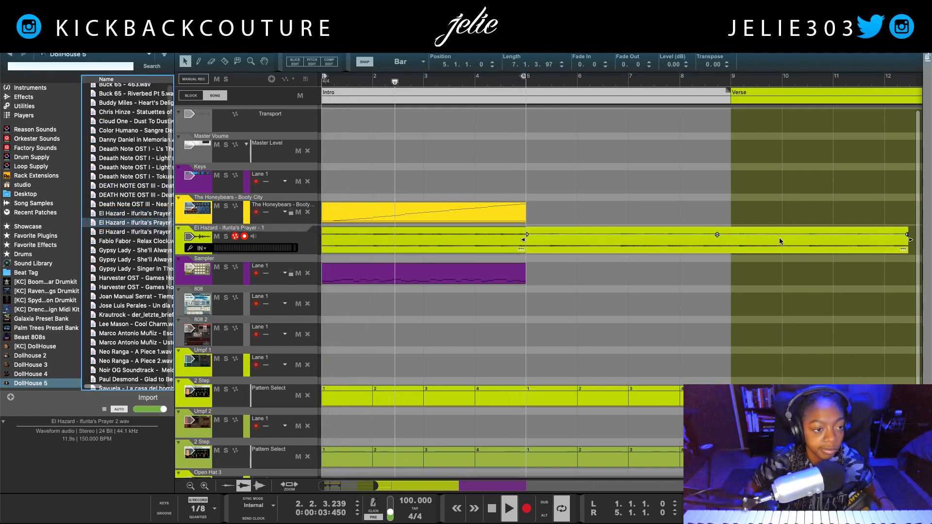
drag(906, 240, 730, 237)
Step: Duplicate the Booty City and Sampler clips to bar 5 and extend the loop's right locator to bar 9
drag(571, 223, 501, 213)
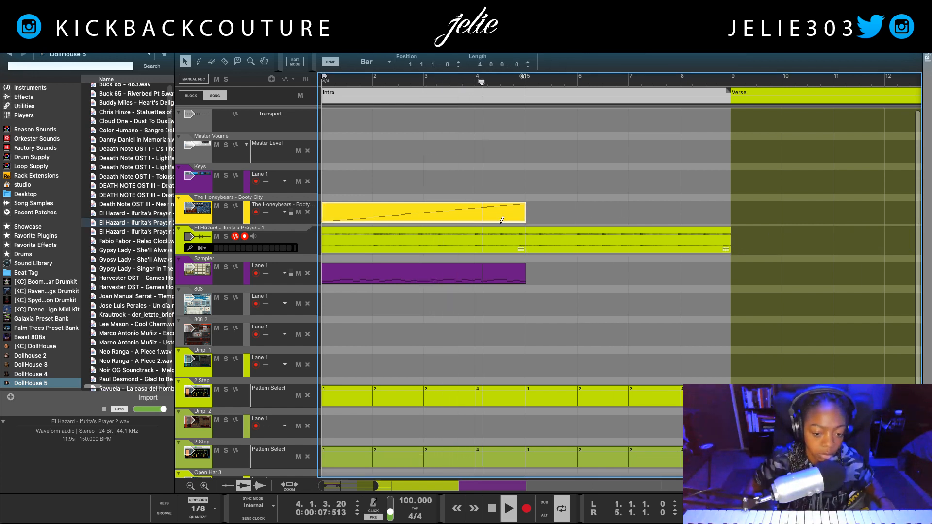
key(super+d)
drag(546, 285, 518, 262)
key(super+d)
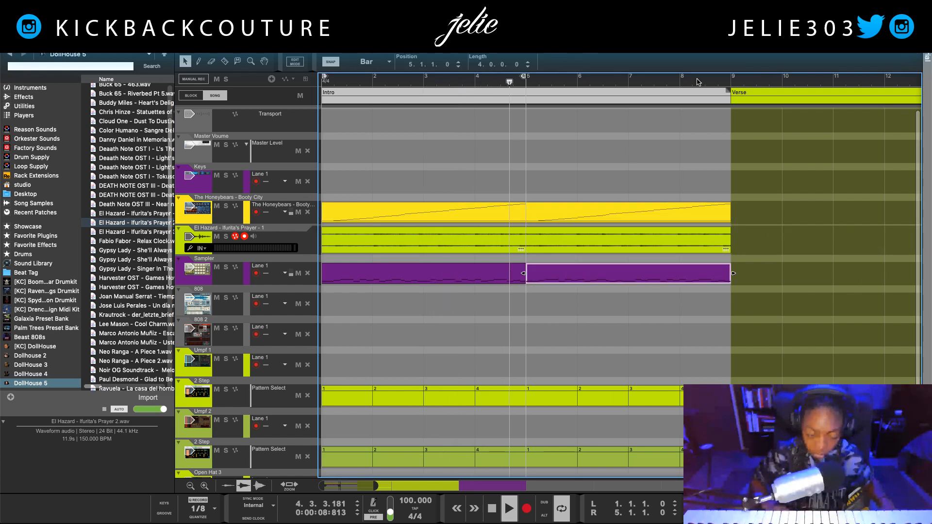
alt+click(727, 81)
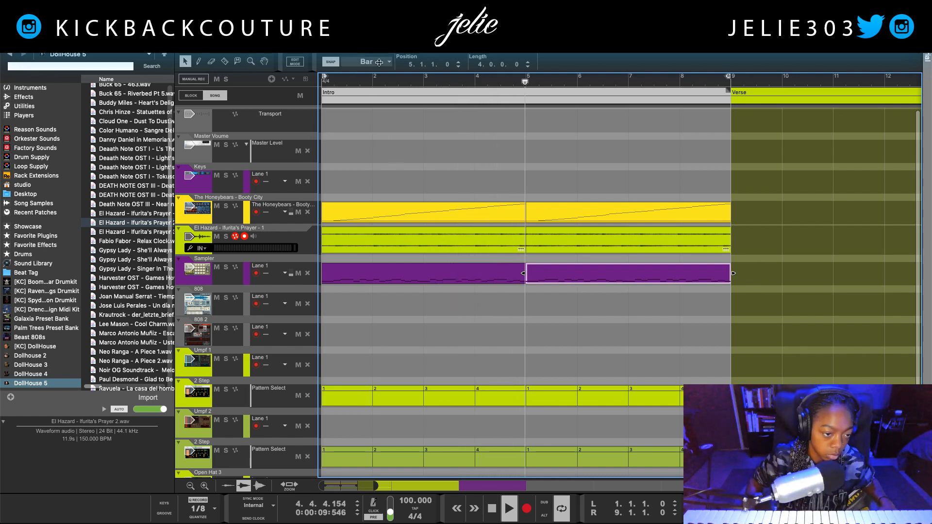
key(F6)
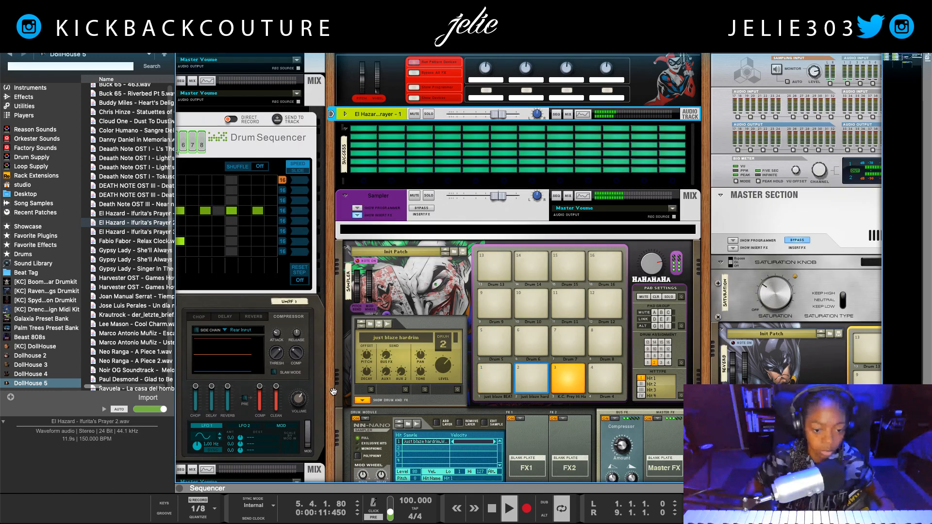
scroll(333, 391, down, 15)
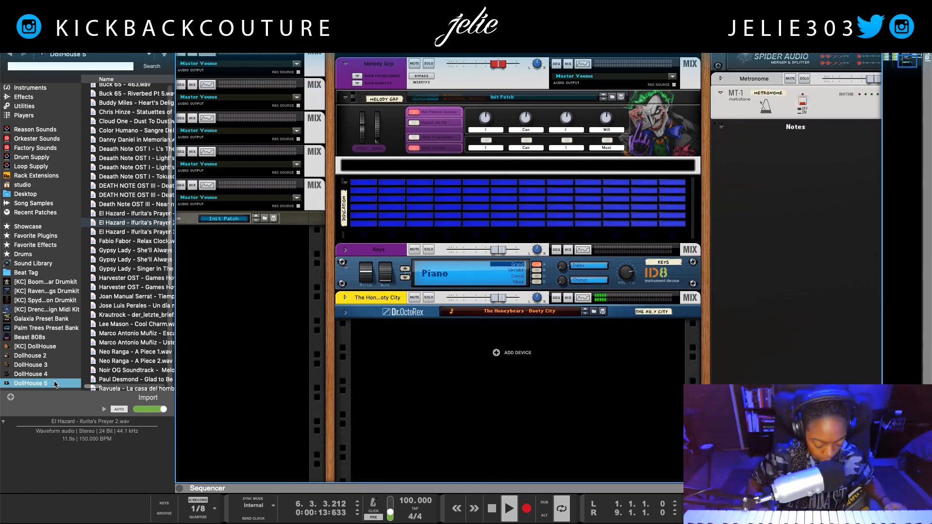
click(33, 264)
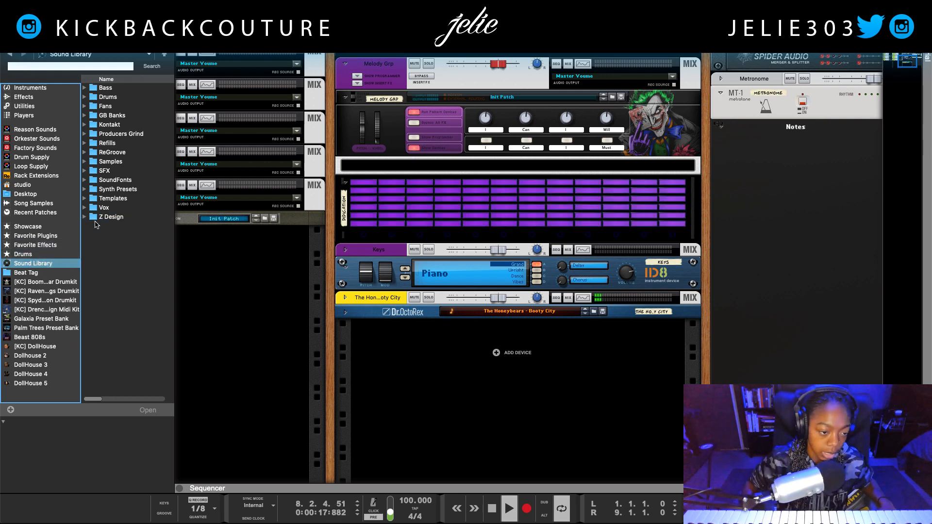
key(F7)
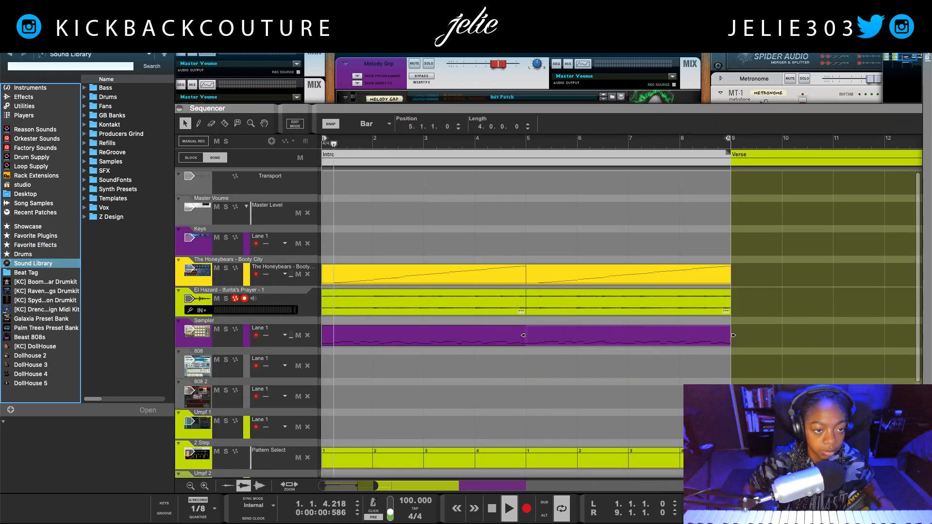
Step: Replace the second El Hazard clip with a duplicate of the first one at bar 5, and return the song position to the start
click(568, 240)
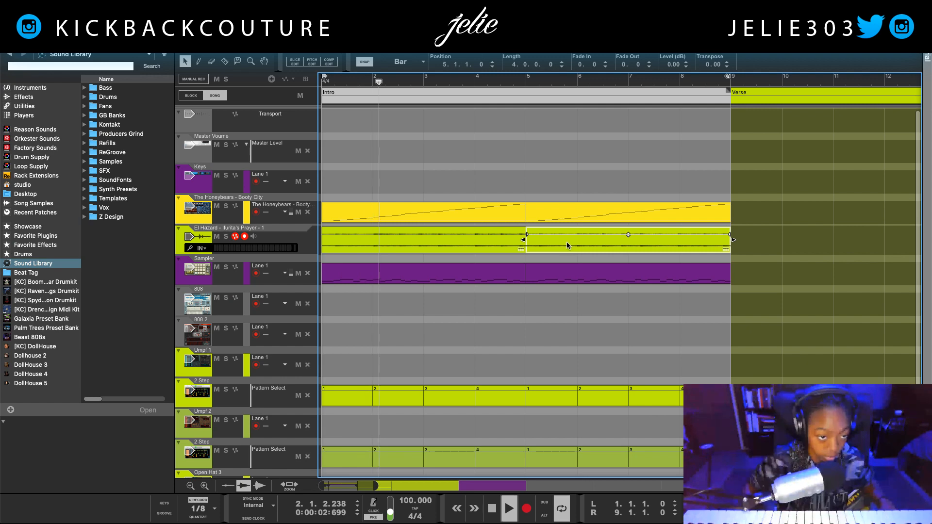
key(Delete)
click(515, 245)
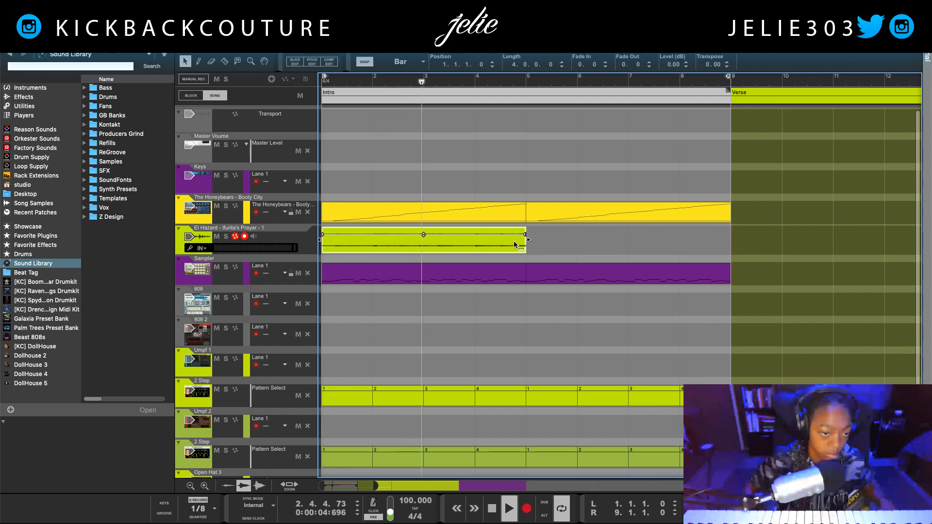
key(ctrl+d)
key(F3)
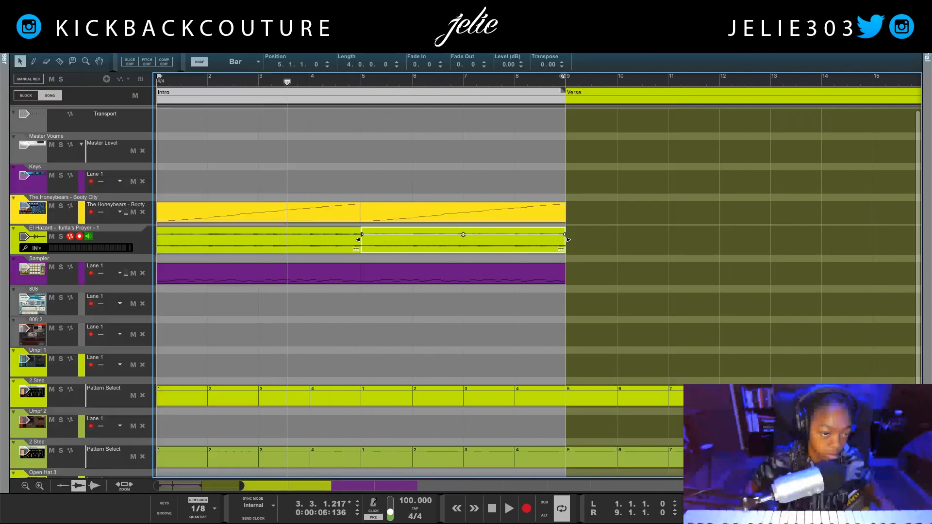
key(shift+Return)
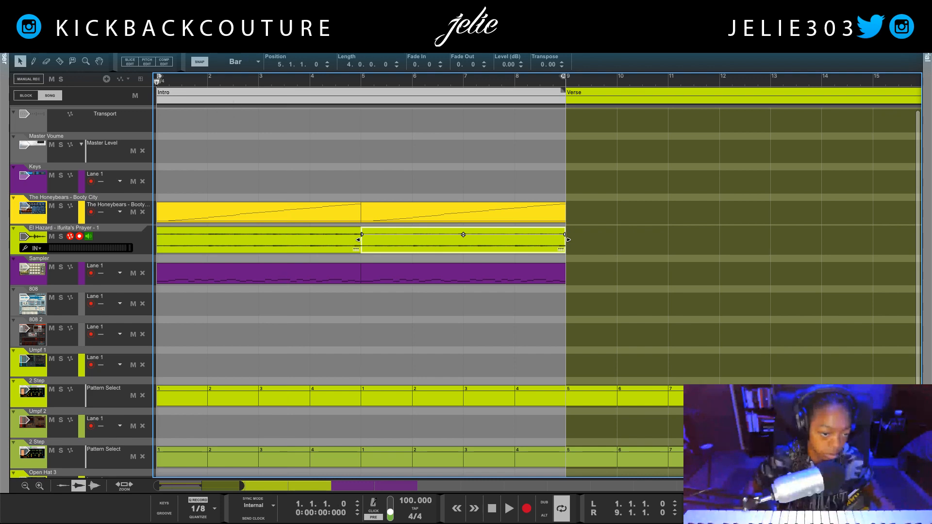
Step: Add a Monotone Bass Synthesizer below the Dr. OctoRex device in the rack
key(F6)
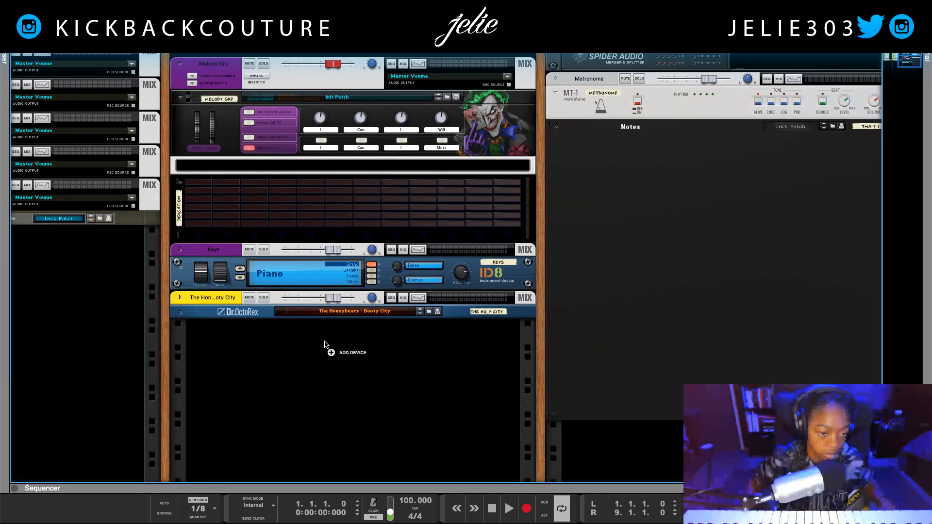
right_click(324, 344)
key(Escape)
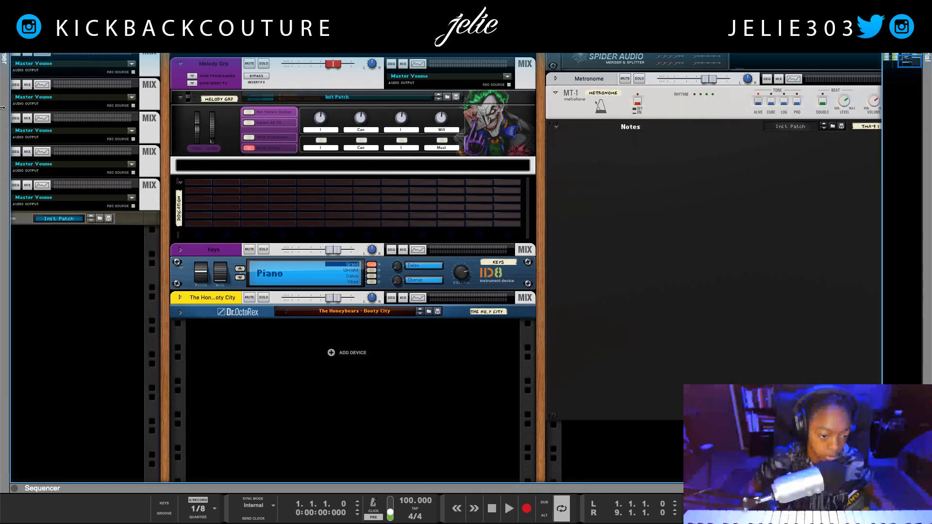
click(2, 108)
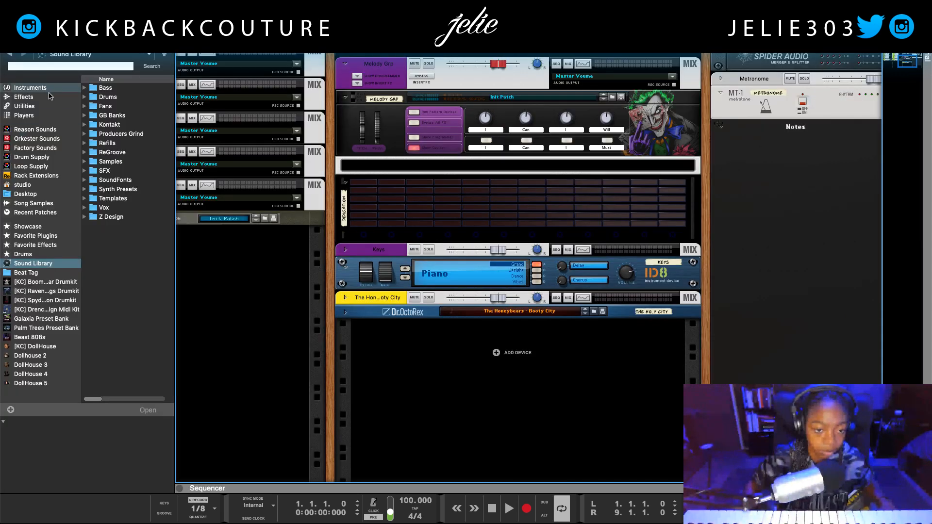
click(49, 92)
scroll(115, 277, down, 5)
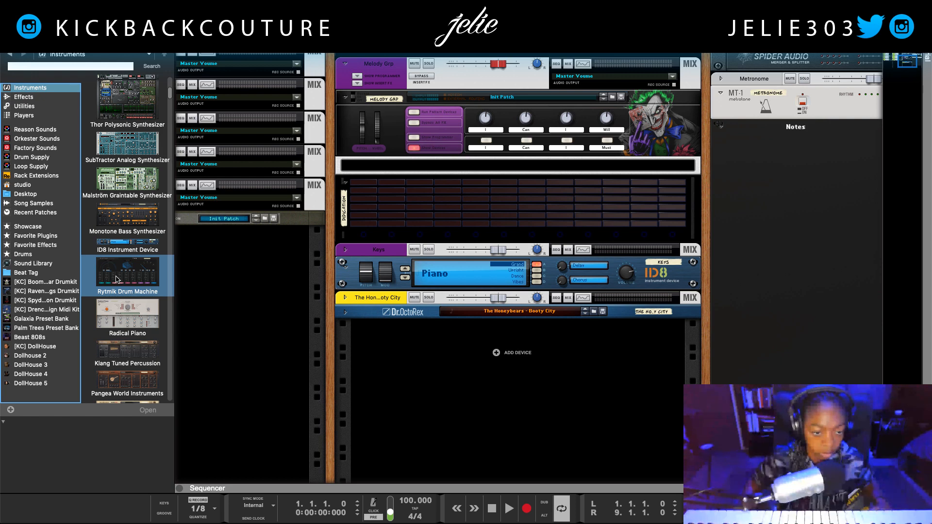
scroll(117, 280, down, 4)
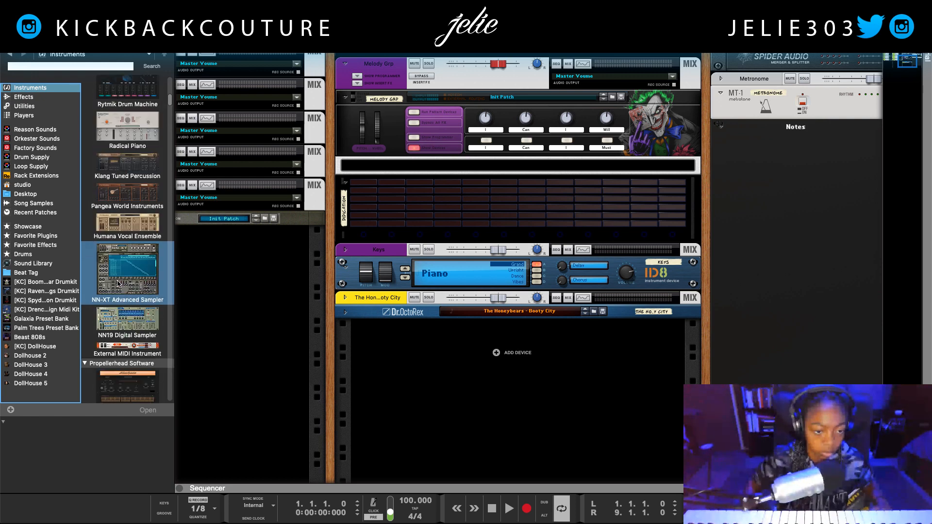
scroll(117, 280, up, 5)
mouse_move(118, 226)
mouse_down()
mouse_move(416, 395)
mouse_move(406, 395)
mouse_up()
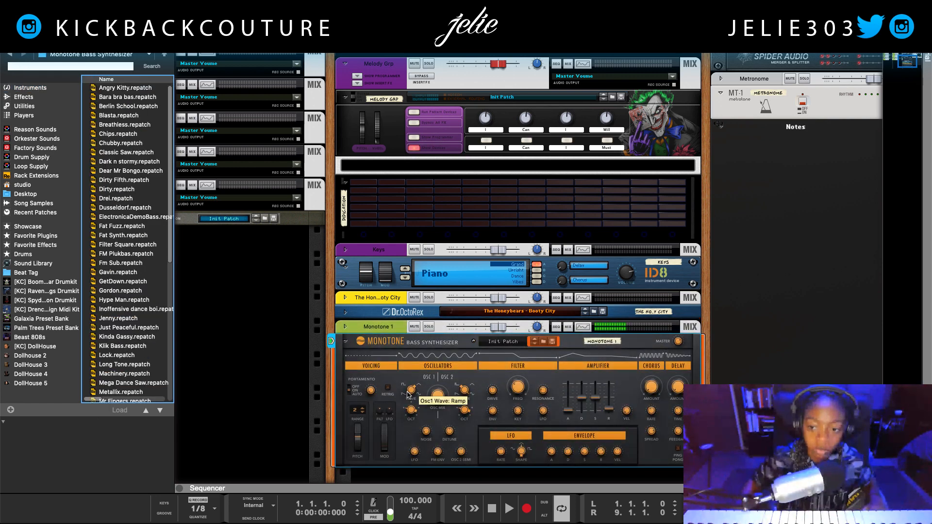
Step: Set the Monotone's filter frequency to 54.9 Hz while auditioning the bass against the loop
key(space)
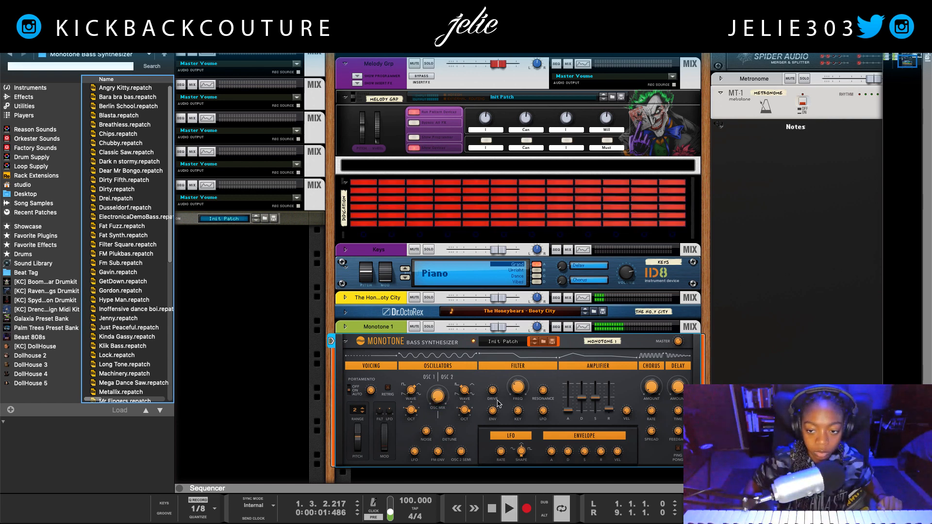
mouse_move(519, 388)
mouse_down()
mouse_move(521, 403)
mouse_move(520, 388)
mouse_up()
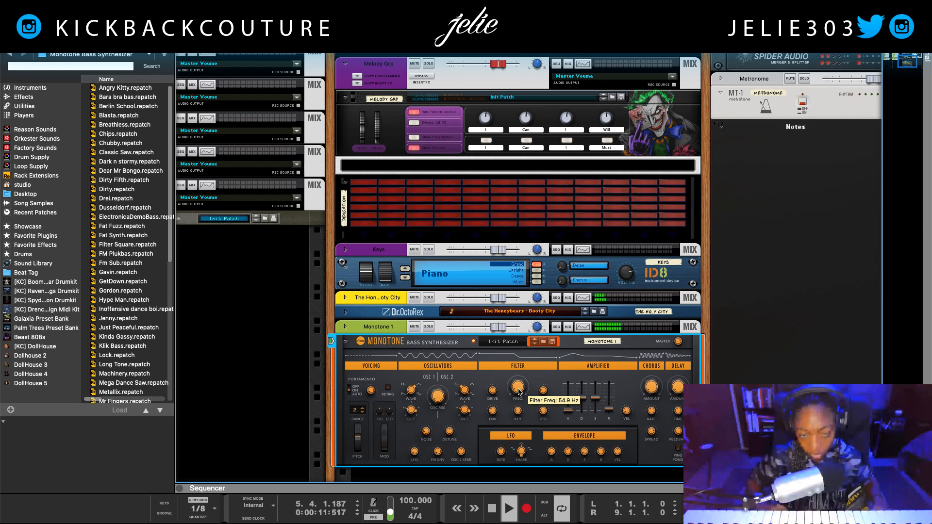
key(space)
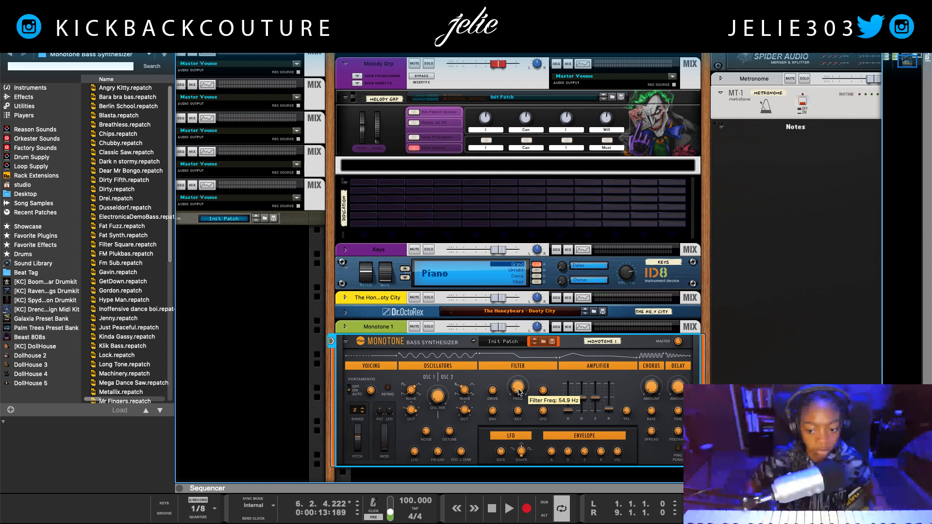
Step: Record an eight-bar Monotone bass line over the loop and show the recorded clip in the sequencer
key(super+Return)
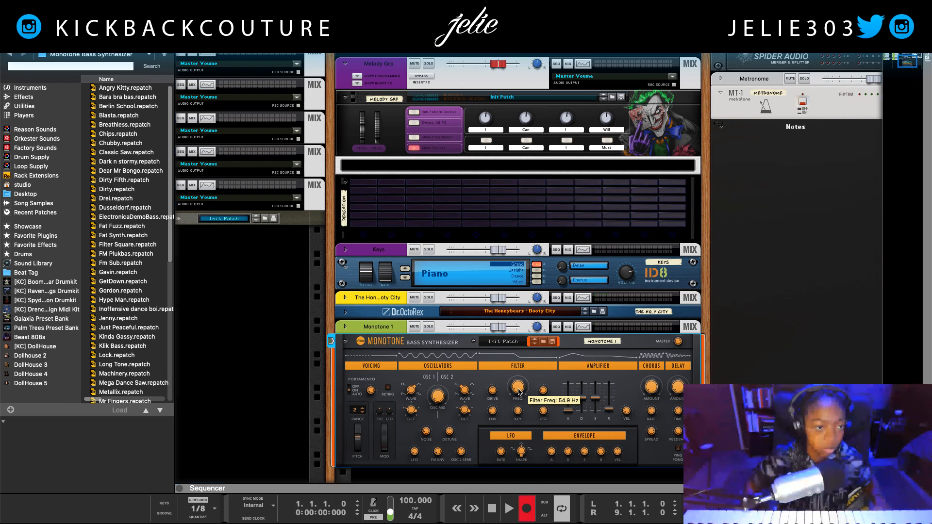
key(space)
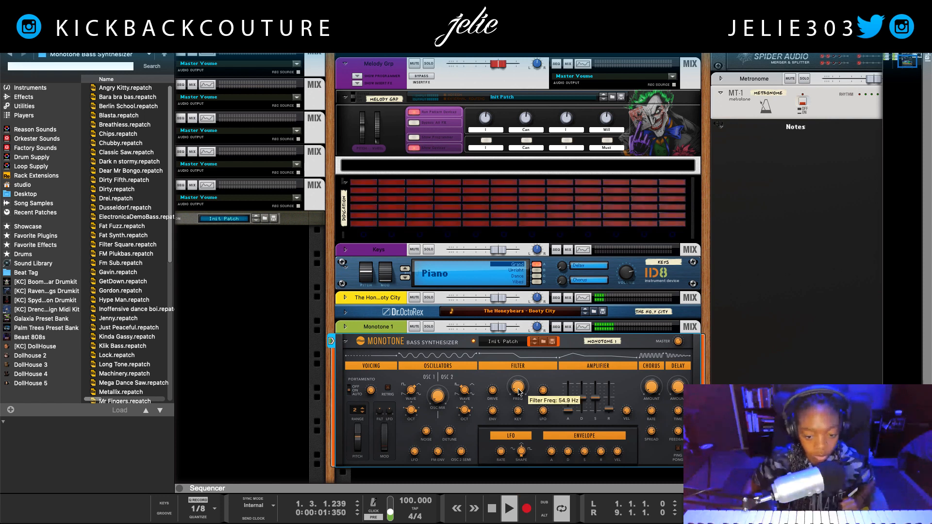
drag(534, 495, 528, 112)
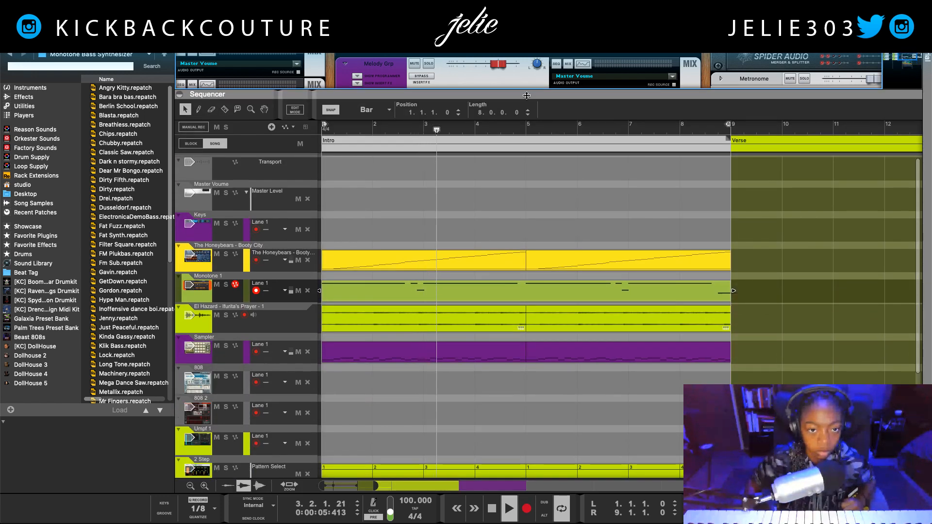